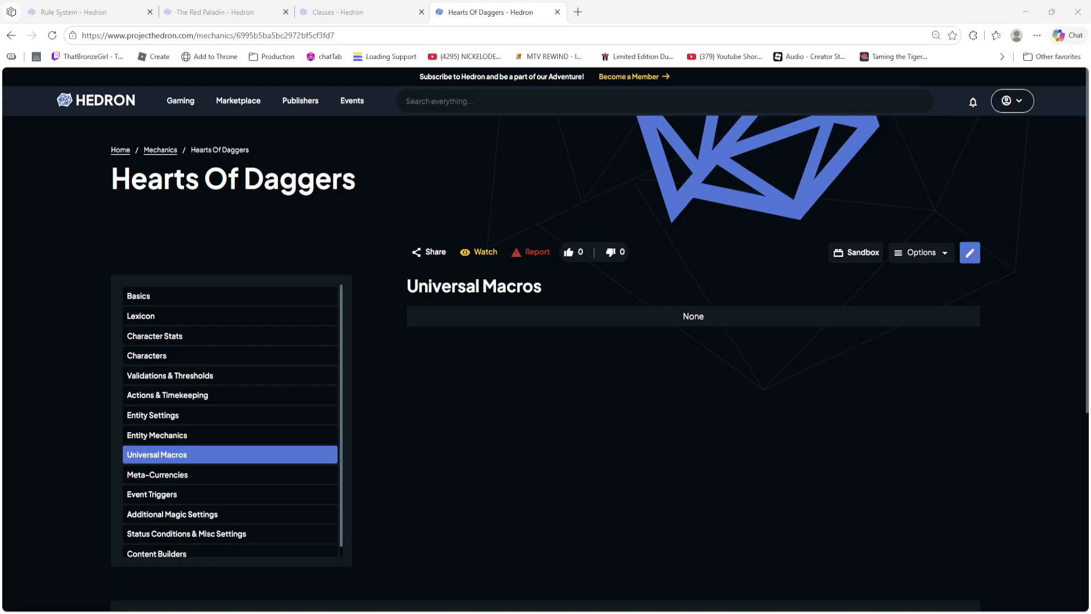
Step: Switch the Hearts Of Daggers mechanics to edit mode and add a new universal macro
left_click(969, 252)
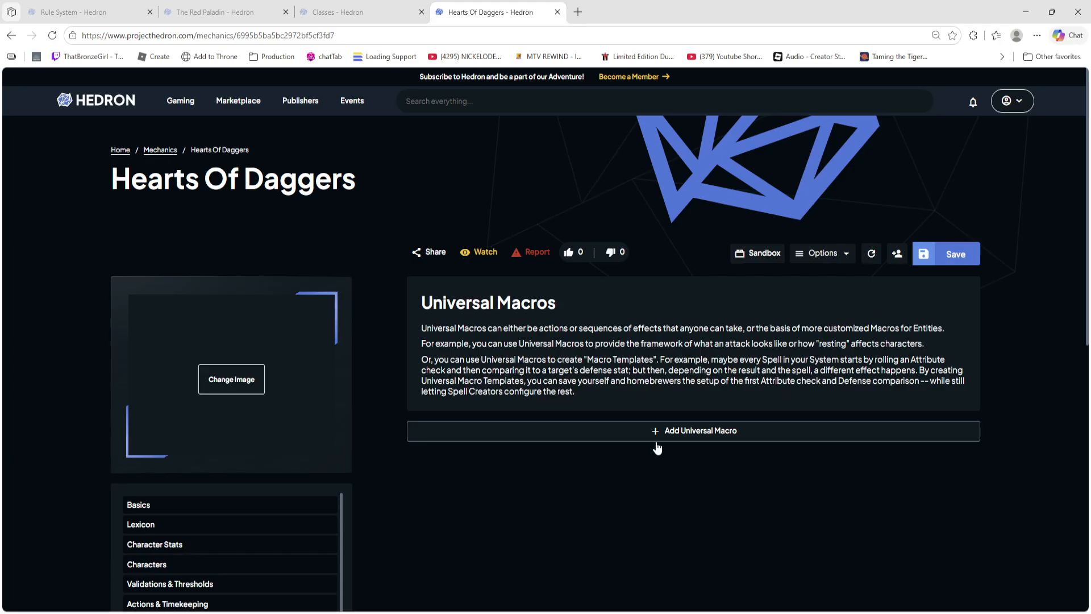
left_click(672, 433)
left_click(898, 433)
scroll(646, 309, "down", 3)
scroll(536, 310, "down", 1)
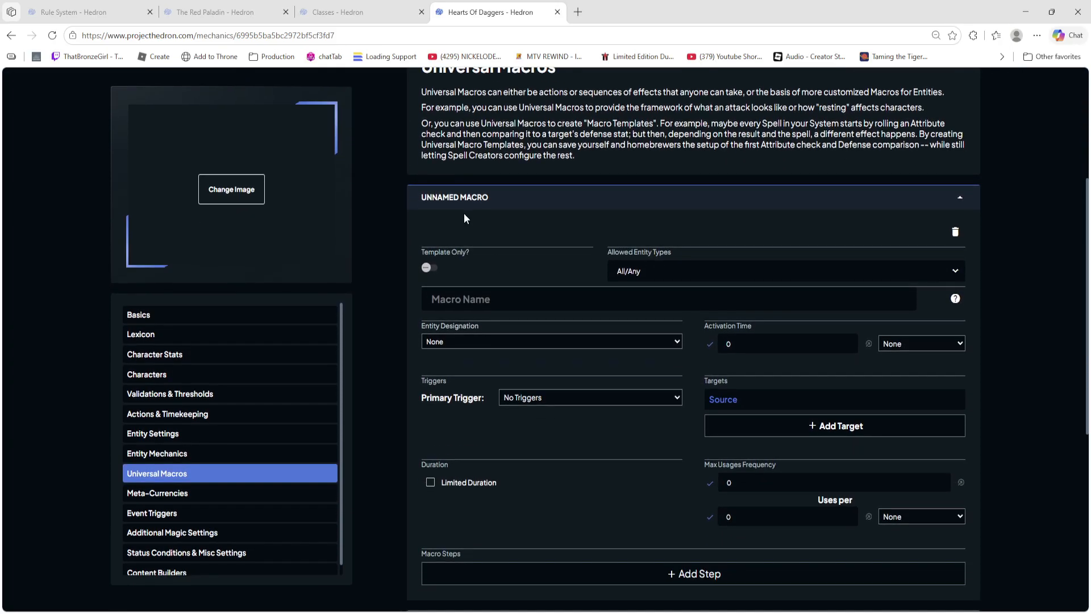
Step: Name the new universal macro "Test One"
left_click(477, 204)
left_click(493, 207)
scroll(970, 238, "up", 3)
scroll(639, 311, "down", 2)
left_click(465, 363)
scroll(463, 341, "down", 1)
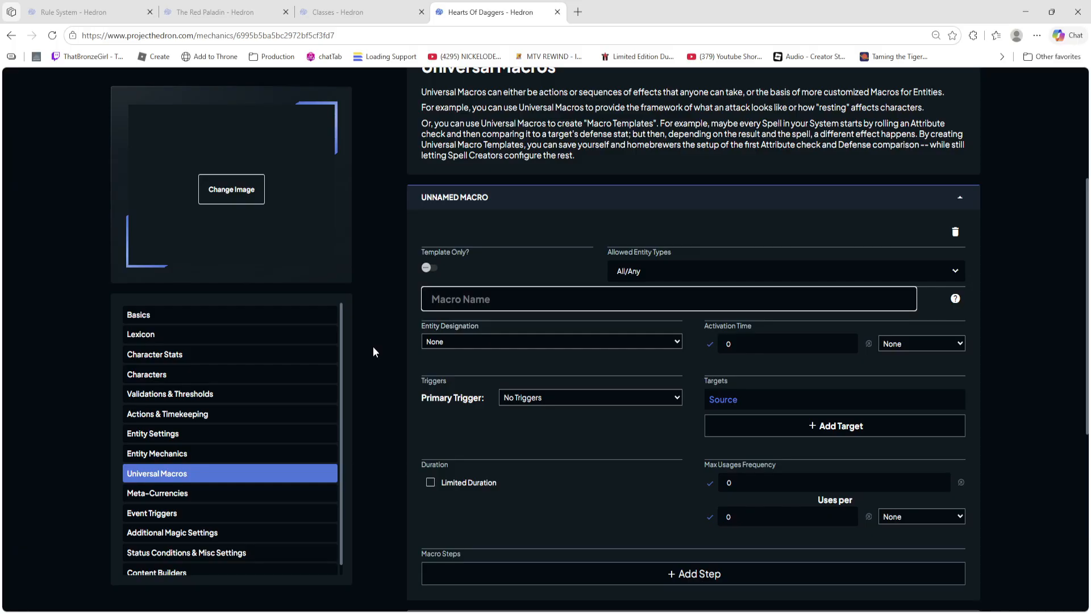
type("Test One")
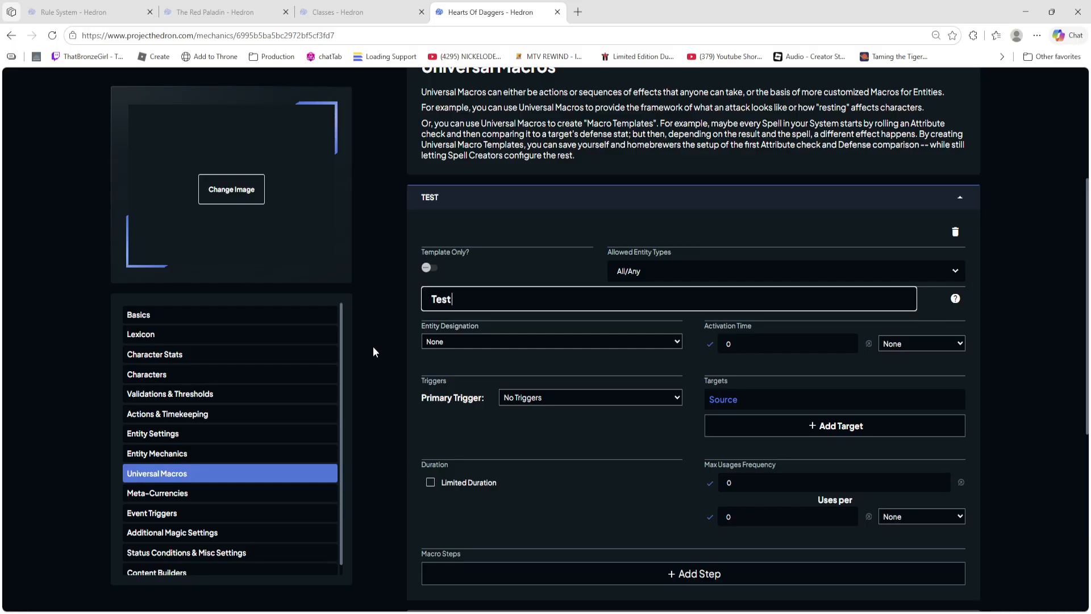
left_click(724, 276)
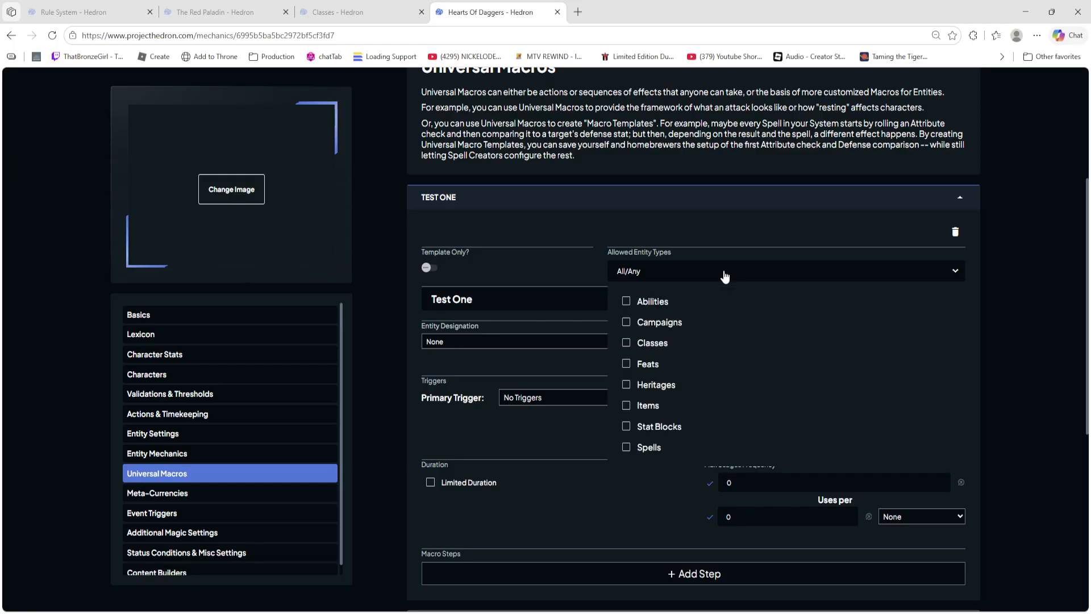
left_click(725, 277)
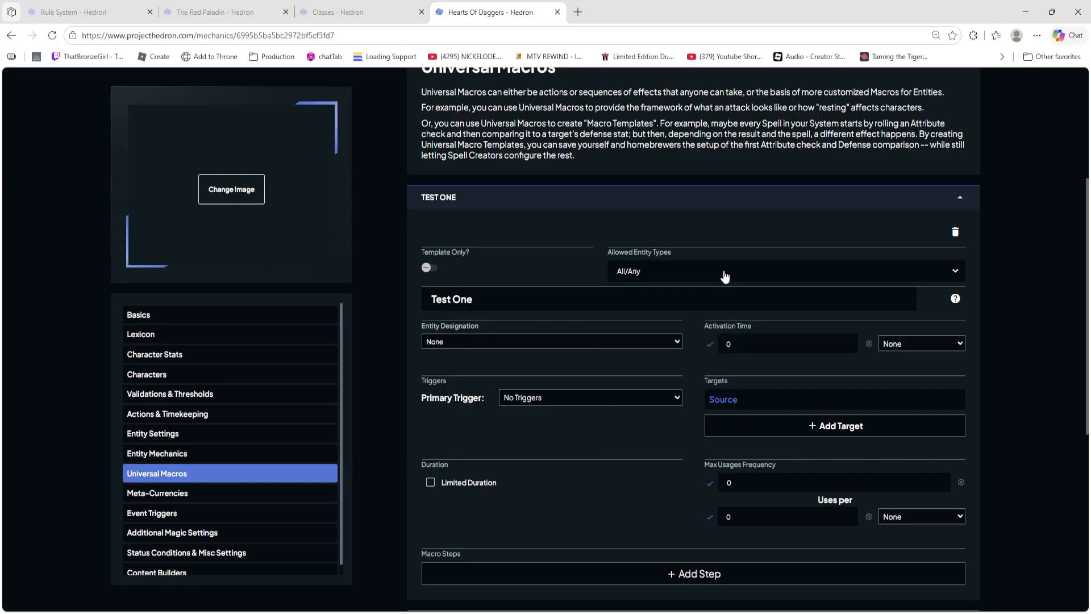
left_click(724, 277)
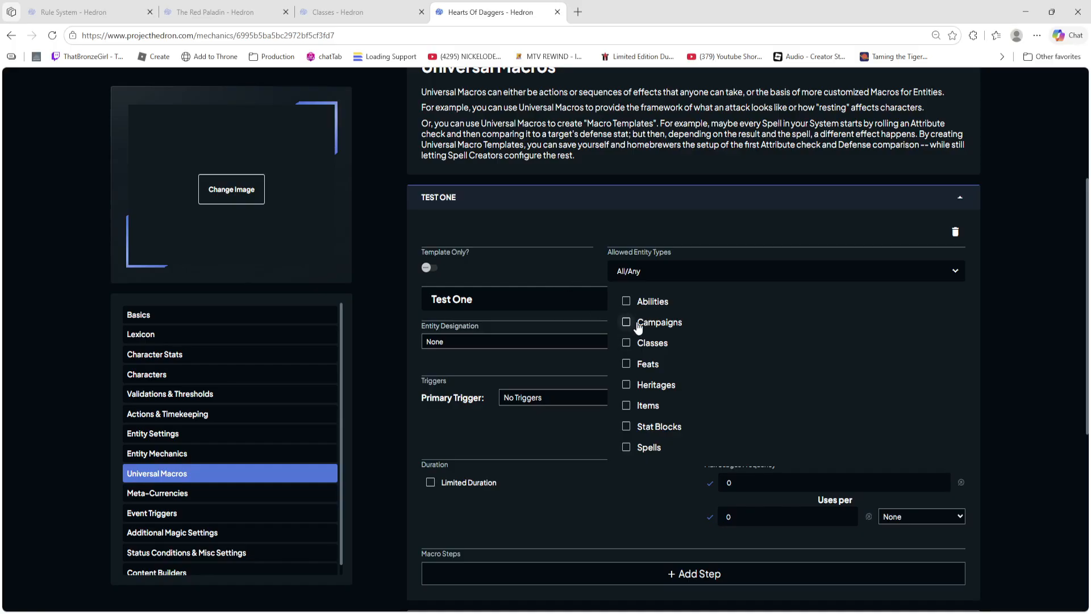
left_click(706, 273)
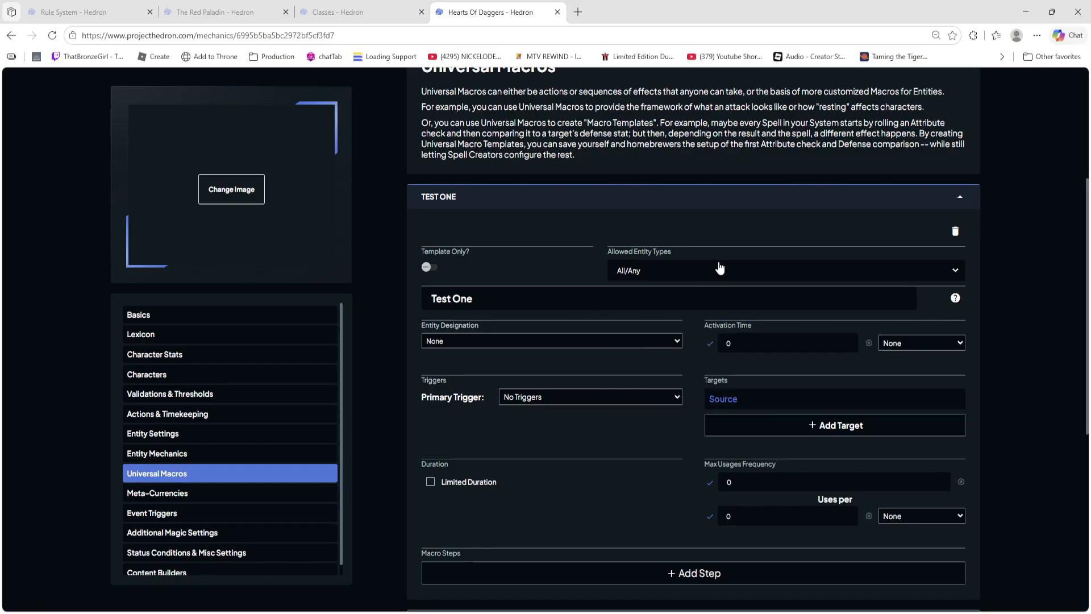
Step: Add a target named "Target Enemy" to the Test One macro
scroll(717, 267, "down", 1)
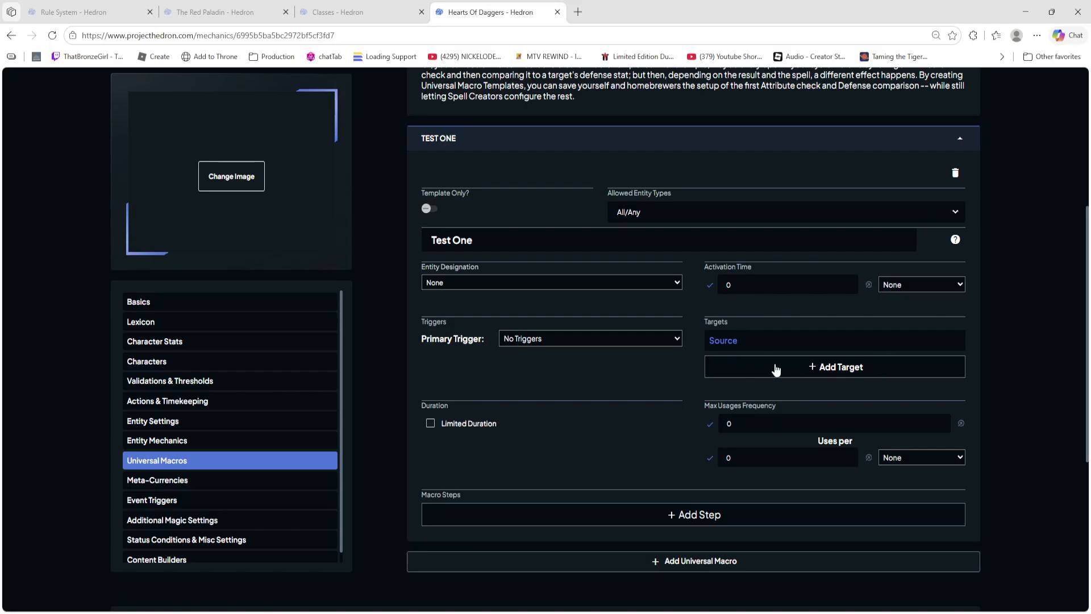
left_click(725, 363)
left_click(767, 392)
left_click(737, 367)
type("Target Enemu")
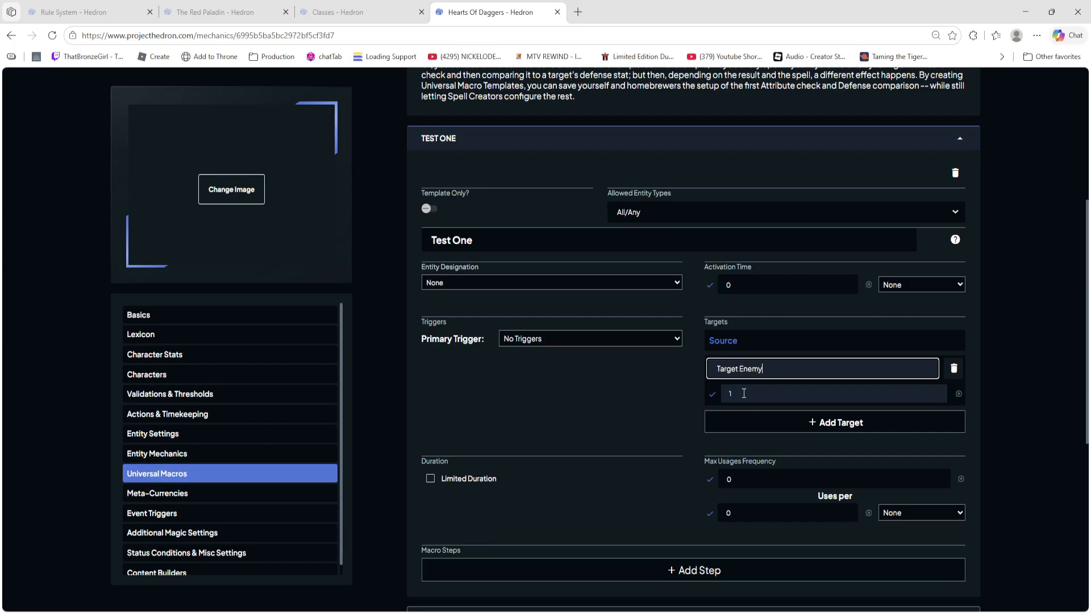
left_click(668, 399)
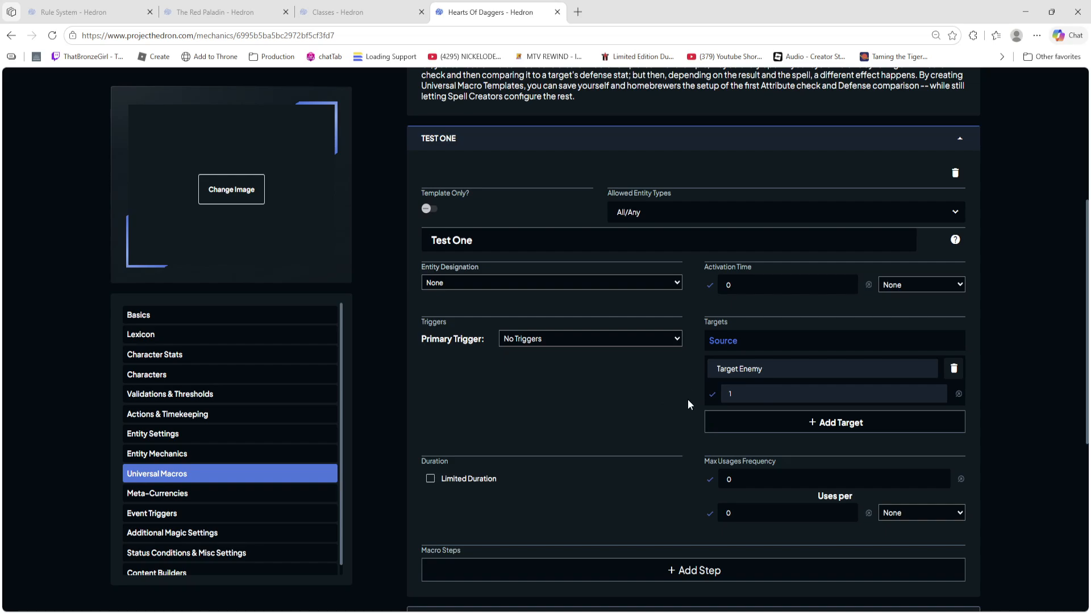
Step: Add a first macro step and label it "Attack Roll"
scroll(670, 354, "down", 1)
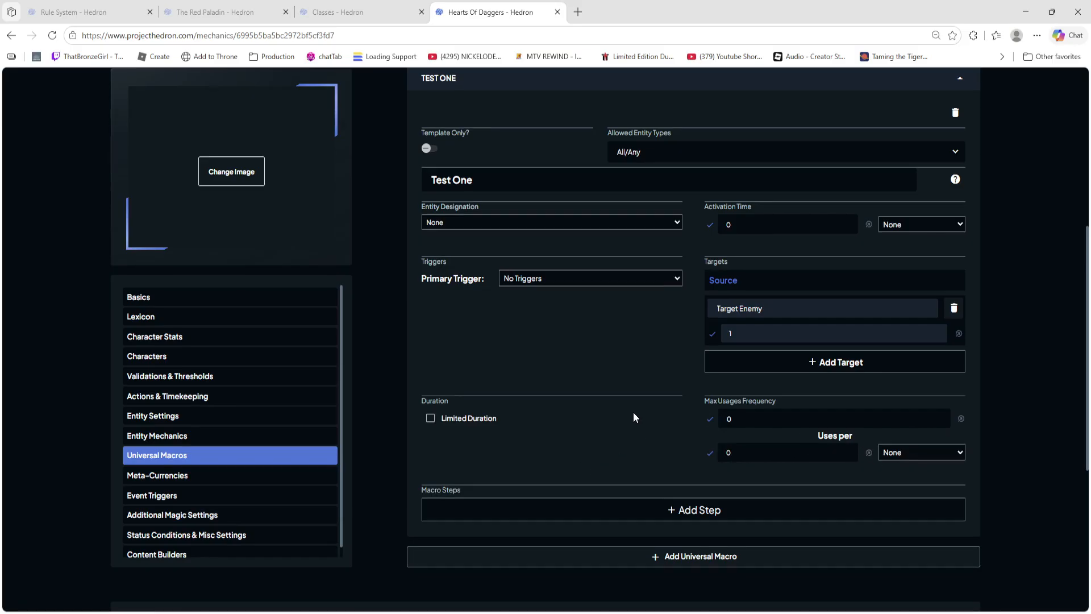
scroll(627, 398, "down", 1)
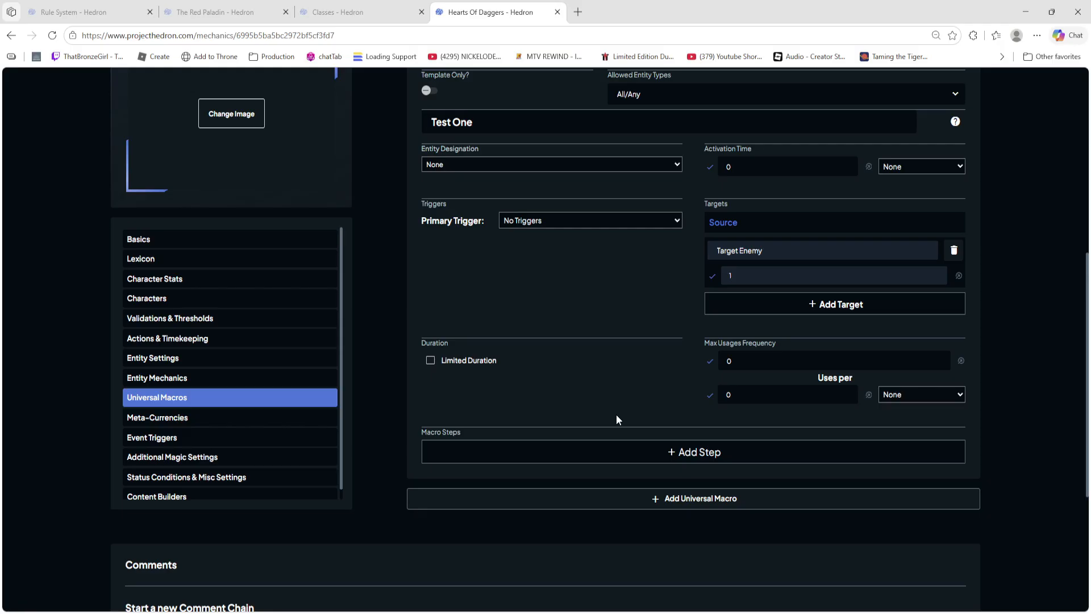
left_click(560, 452)
scroll(591, 393, "down", 1)
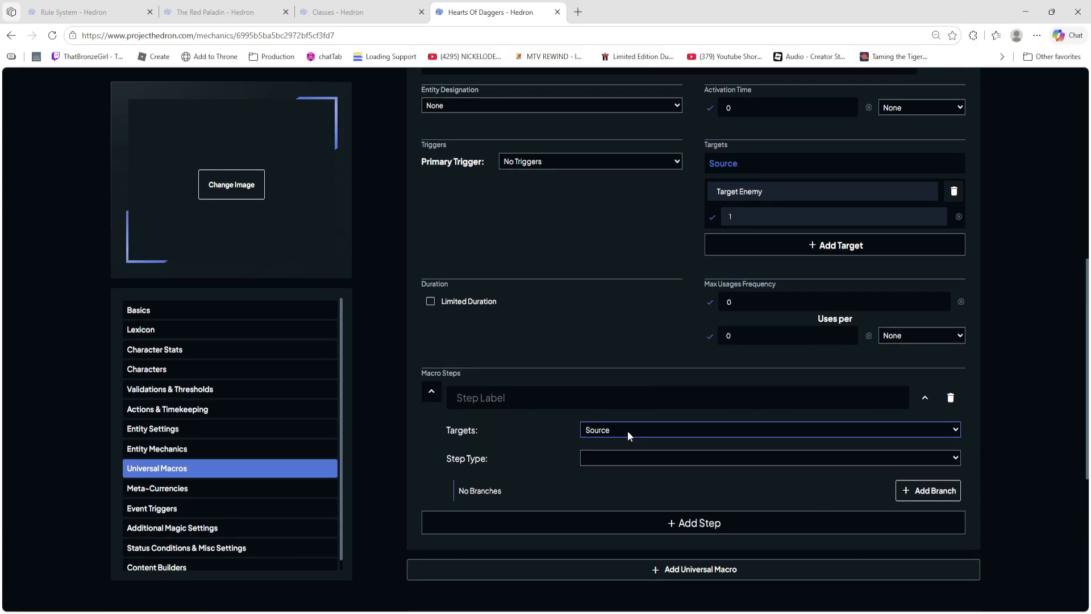
left_click(645, 464)
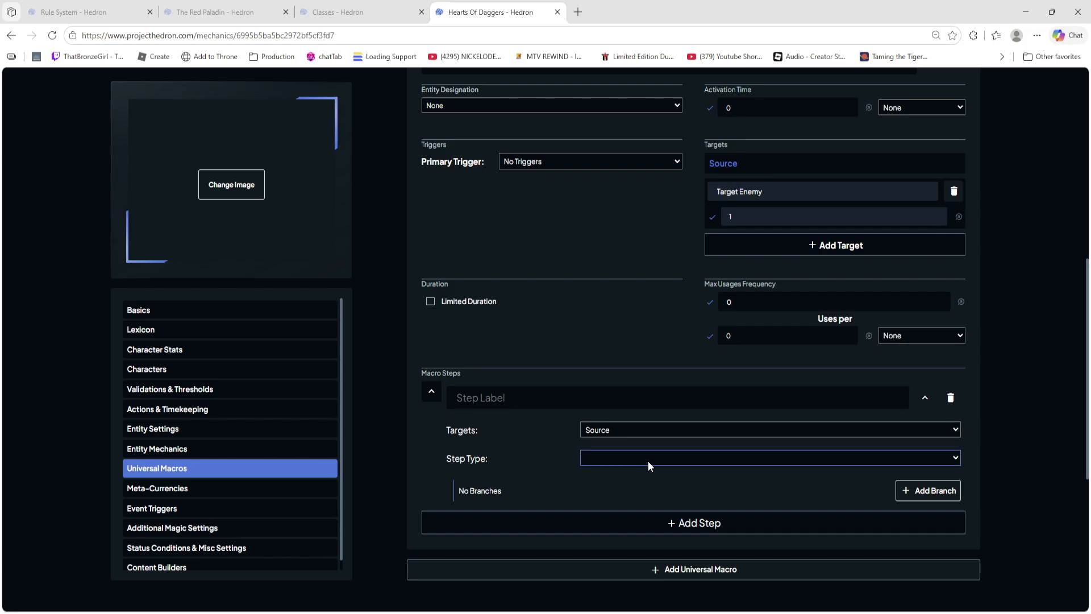
scroll(575, 400, "down", 1)
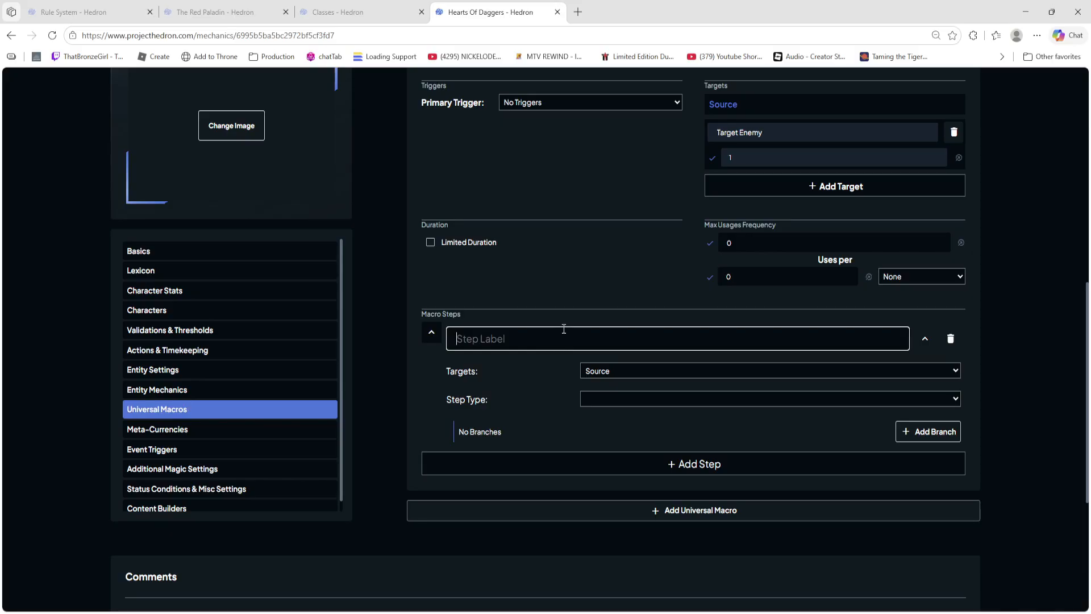
type("Attack Roll")
Step: Set the Attack Roll step's type to Compute Number with 1d20 as the computed value
left_click(621, 398)
left_click(623, 426)
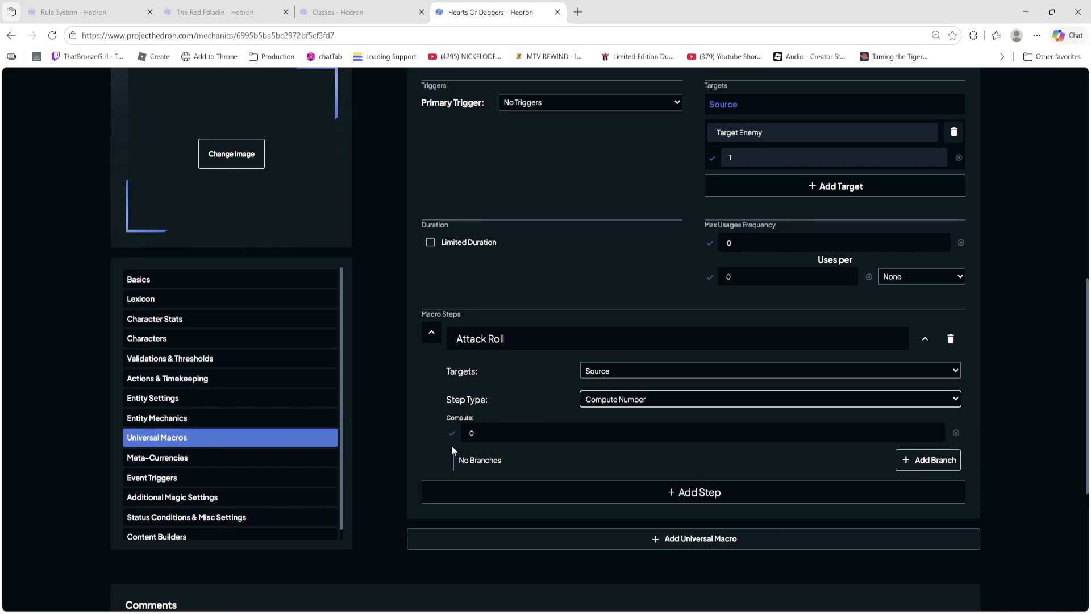
left_click(472, 434)
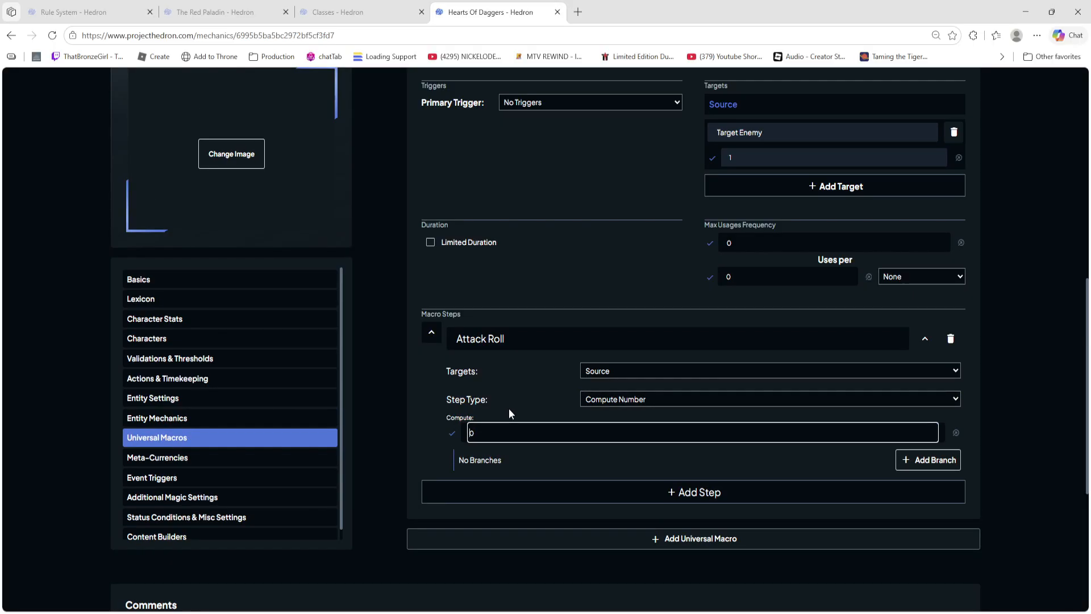
key("Delete")
type("1d20")
Step: Add a second macro step labelled "Check For Success" with the step type Stop Macro based on Condition
left_click(632, 495)
scroll(568, 432, "down", 2)
left_click(493, 382)
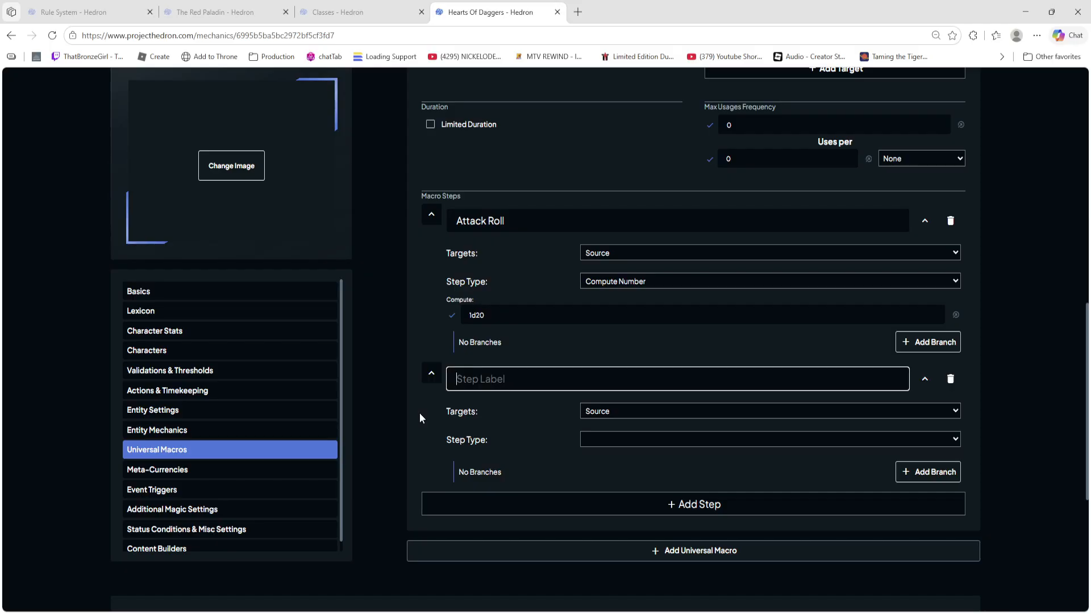
type("Check For Success")
key("Tab")
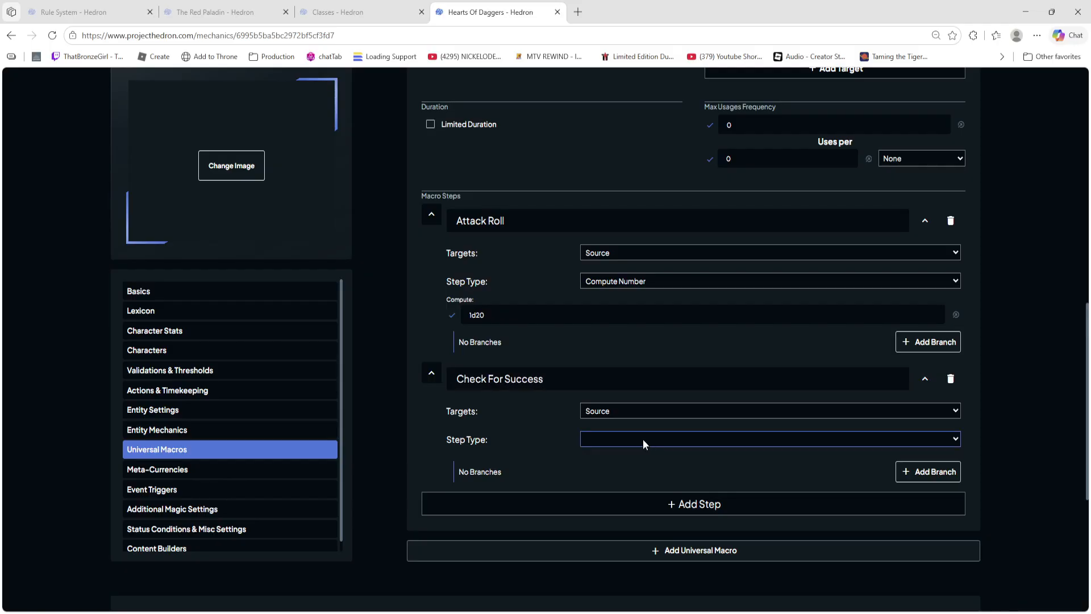
left_click(656, 492)
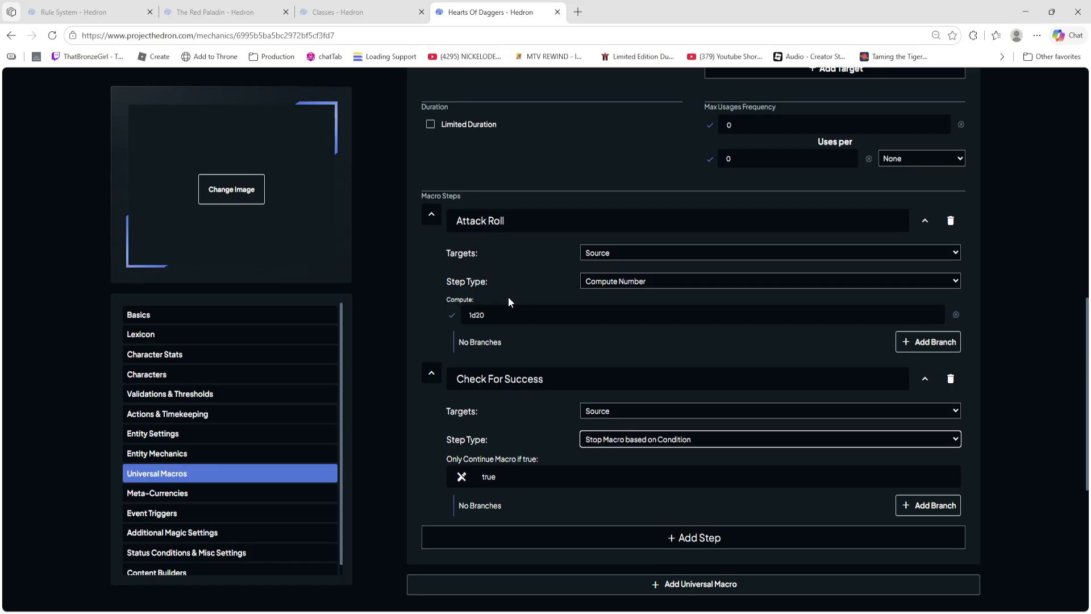
left_click(956, 315)
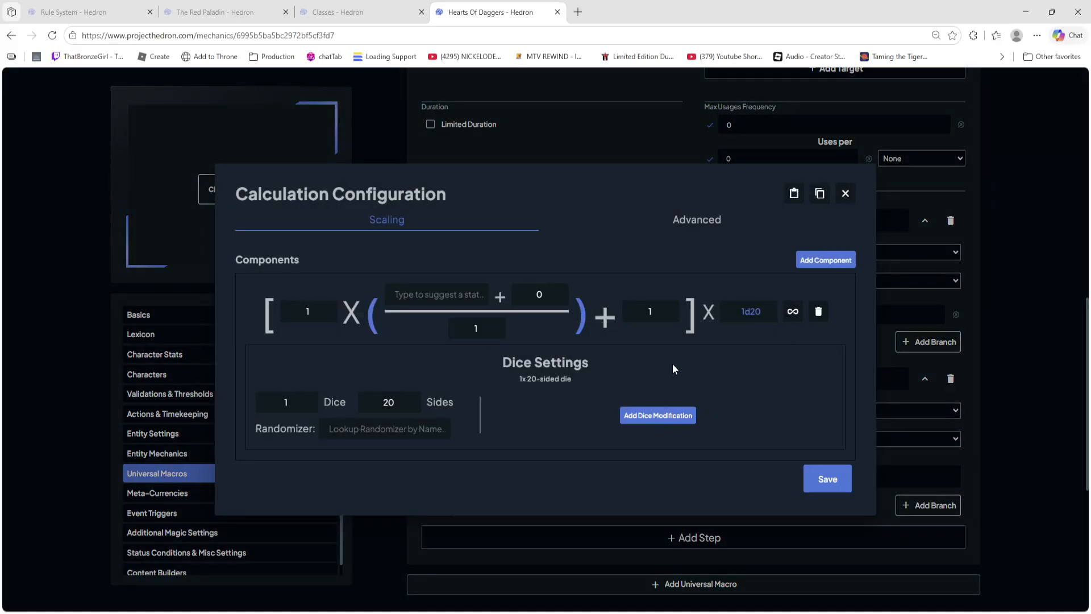
left_click(658, 418)
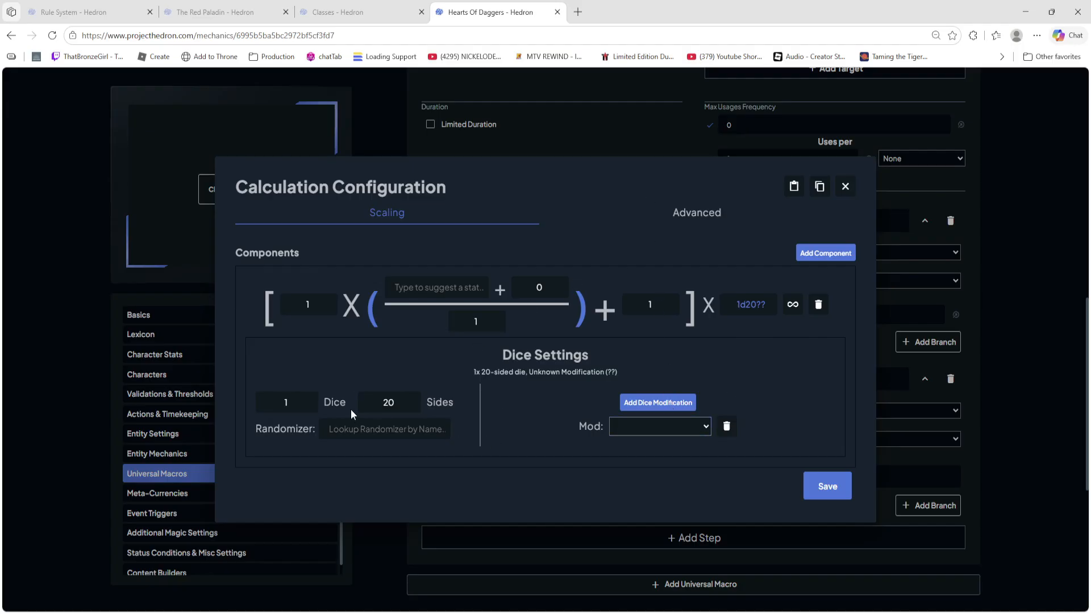
left_click(463, 296)
left_click(845, 188)
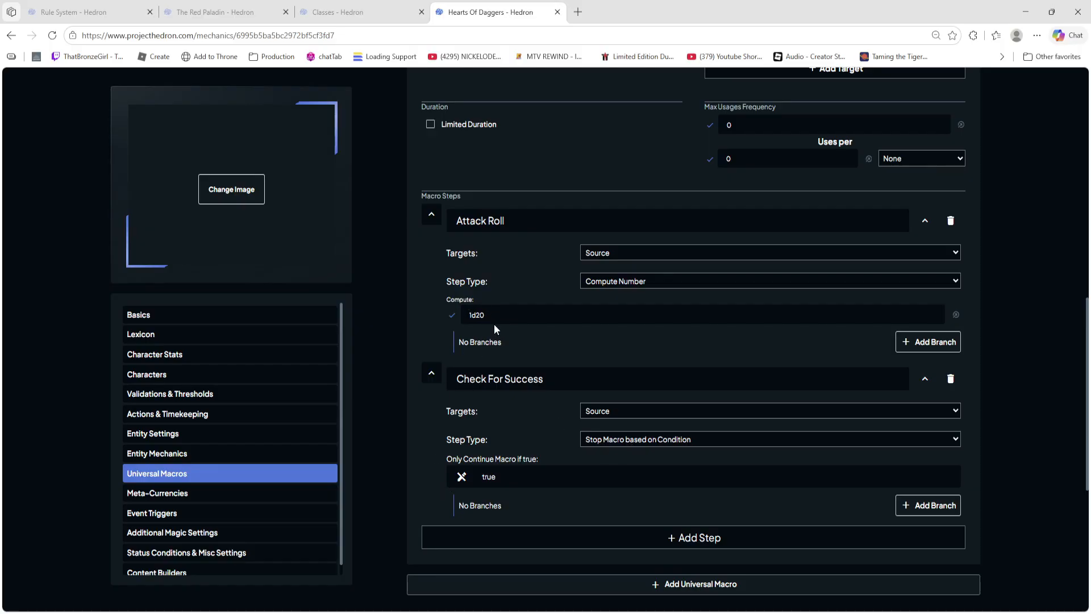
Step: Add a condition to the Check For Success step with "Test One Step: Attack Roll" as its left operand
left_click(461, 479)
left_click(537, 322)
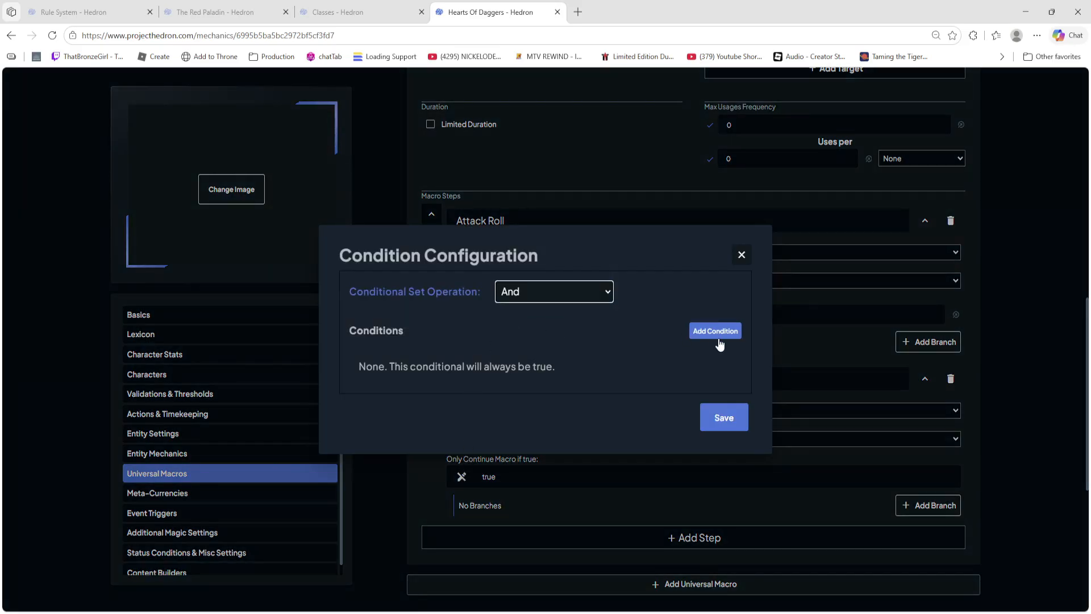
left_click(715, 334)
left_click(439, 367)
left_click(754, 241)
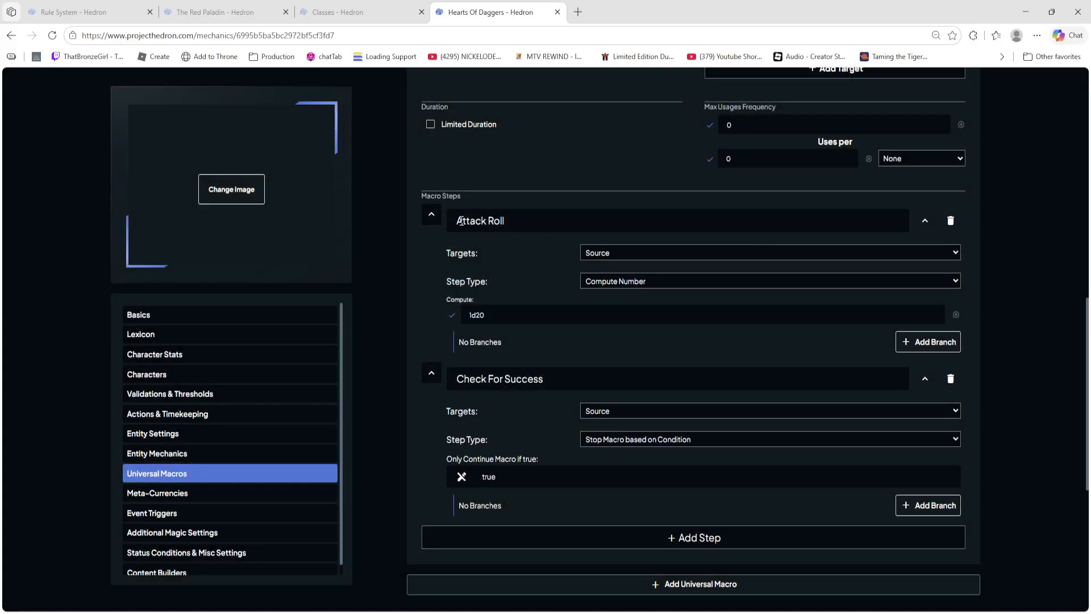
left_click(465, 478)
left_click(448, 363)
type("attack roll")
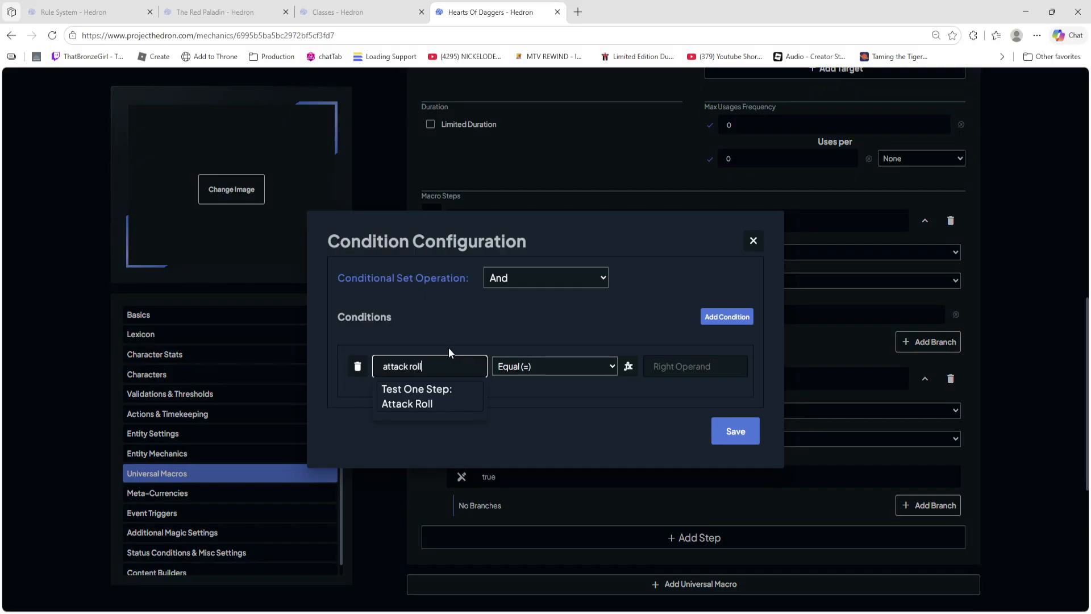
left_click(418, 404)
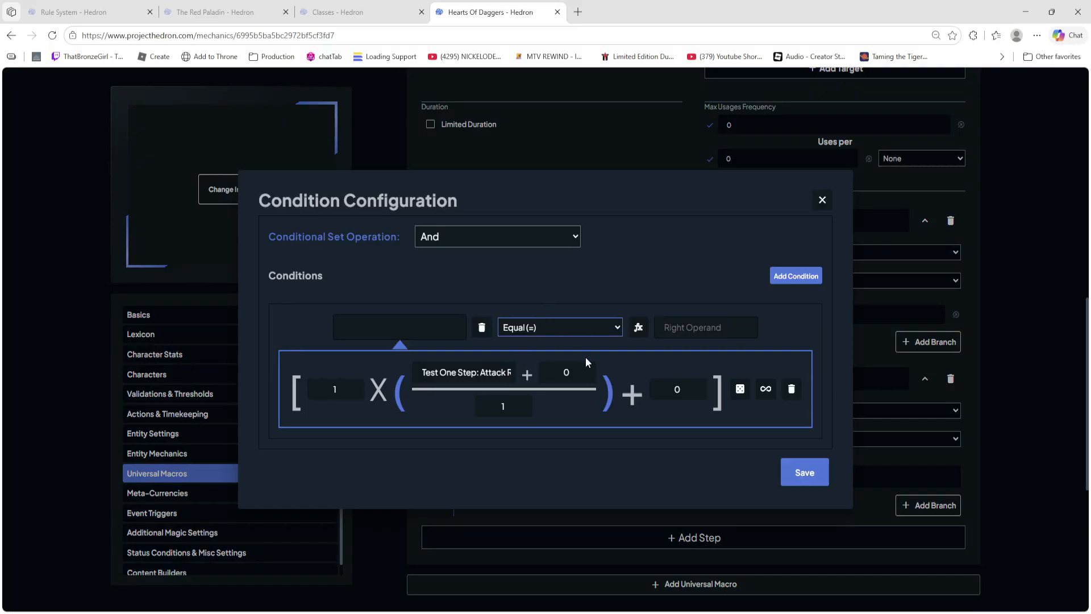
Step: Set the condition's comparison to ≥ with 11 as the right operand, and save the condition configuration
left_click(568, 399)
left_click(690, 319)
type("11")
left_click(818, 474)
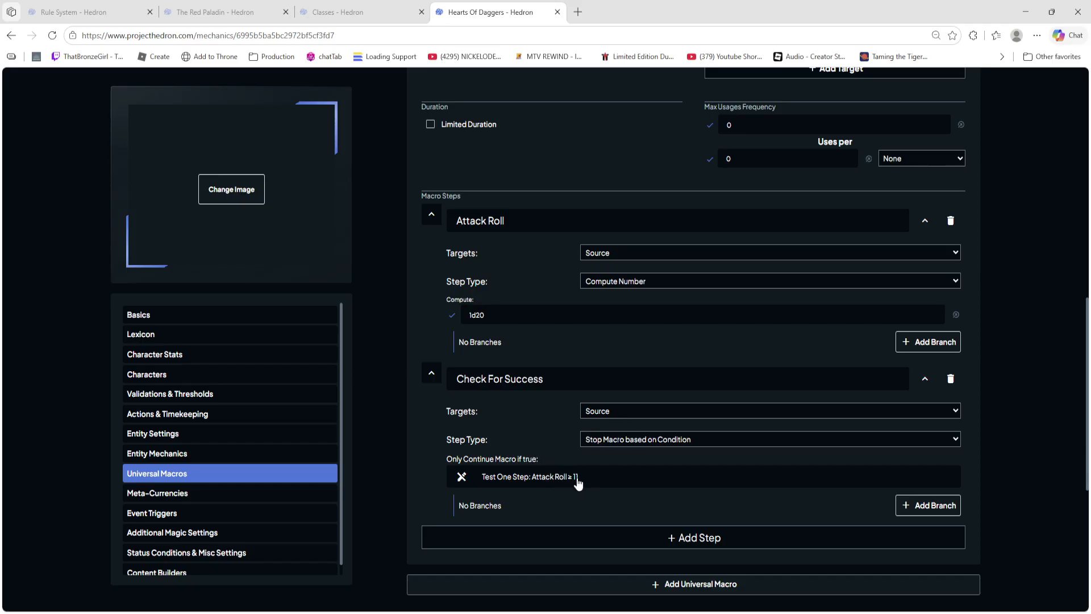
Step: Add a third macro step labelled "Apply Damage" with the step type Apply Effects
left_click(694, 546)
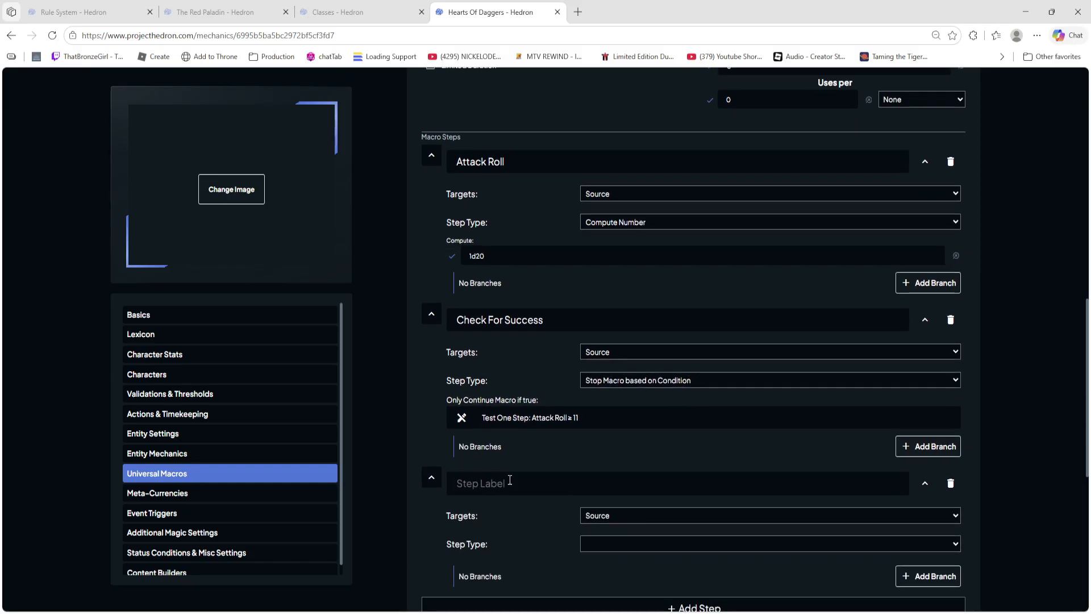
scroll(509, 480, "down", 2)
left_click(508, 368)
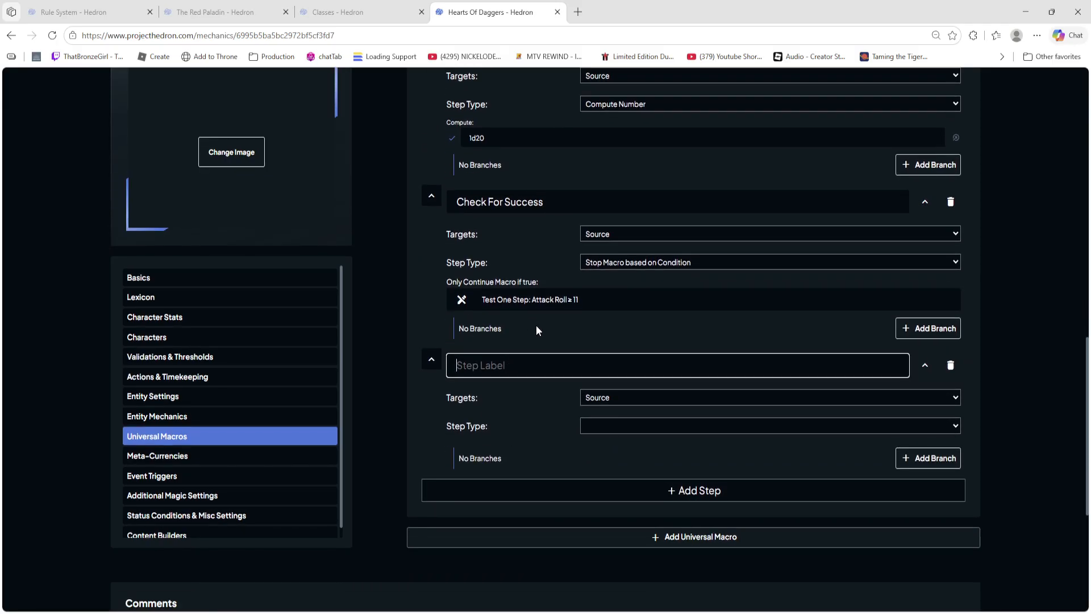
type("Apply Damage")
left_click(611, 426)
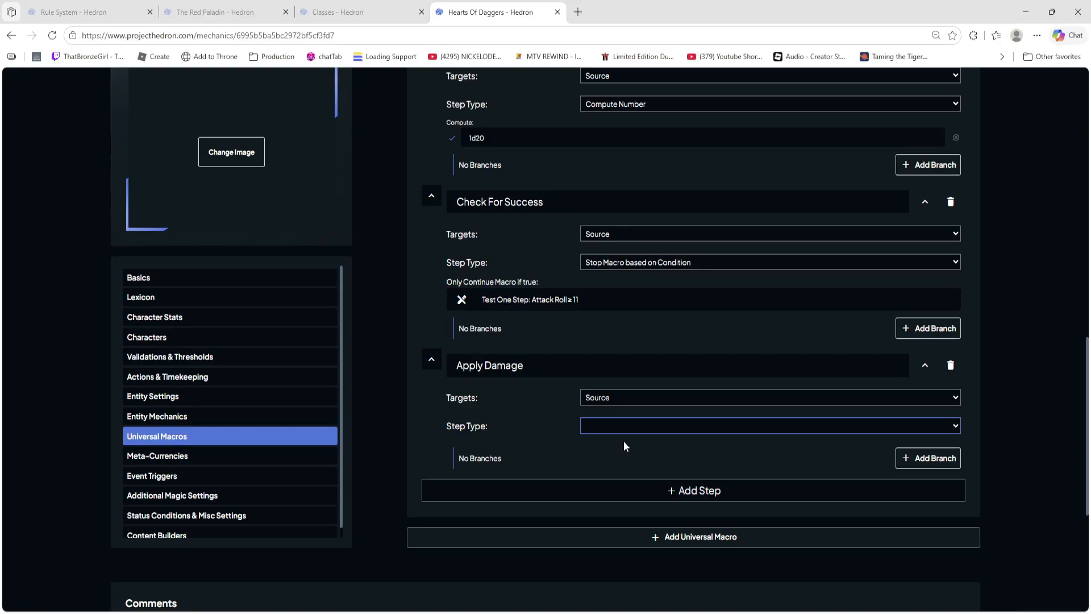
left_click(623, 441)
Step: Add a damage effect to the Apply Damage step and set its damage type to Slash
left_click(461, 456)
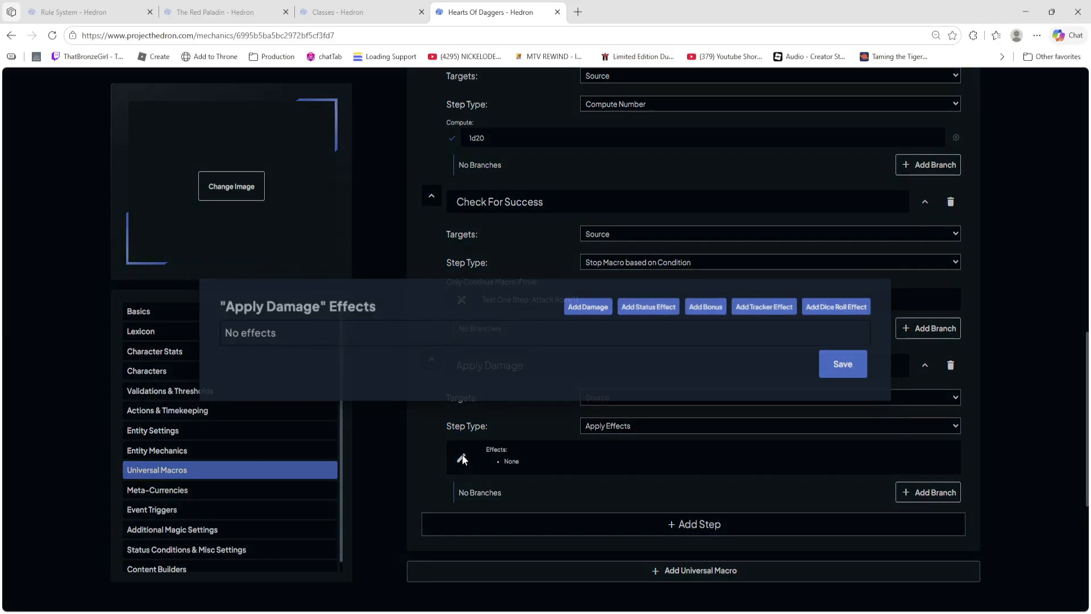
left_click(589, 308)
left_click(448, 313)
left_click(459, 346)
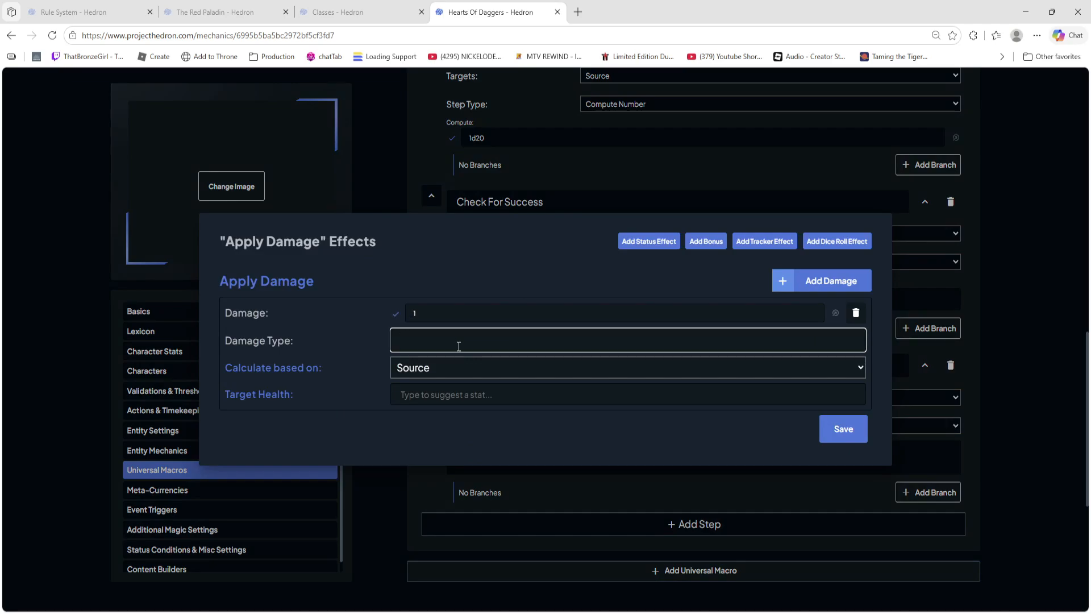
type("Slash")
Step: Set the slash damage effect to calculate based on Target
left_click(411, 373)
left_click(420, 406)
left_click(445, 394)
mouse_move(349, 395)
type("Hea")
key("BackSpace")
key("BackSpace")
type("i")
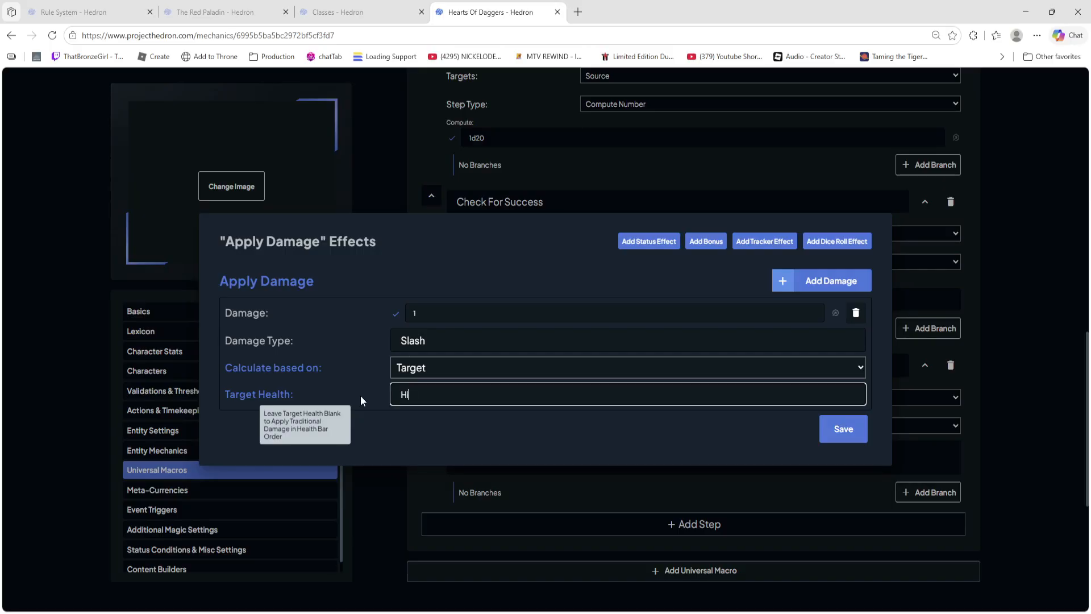
key("BackSpace")
key("BackSpace")
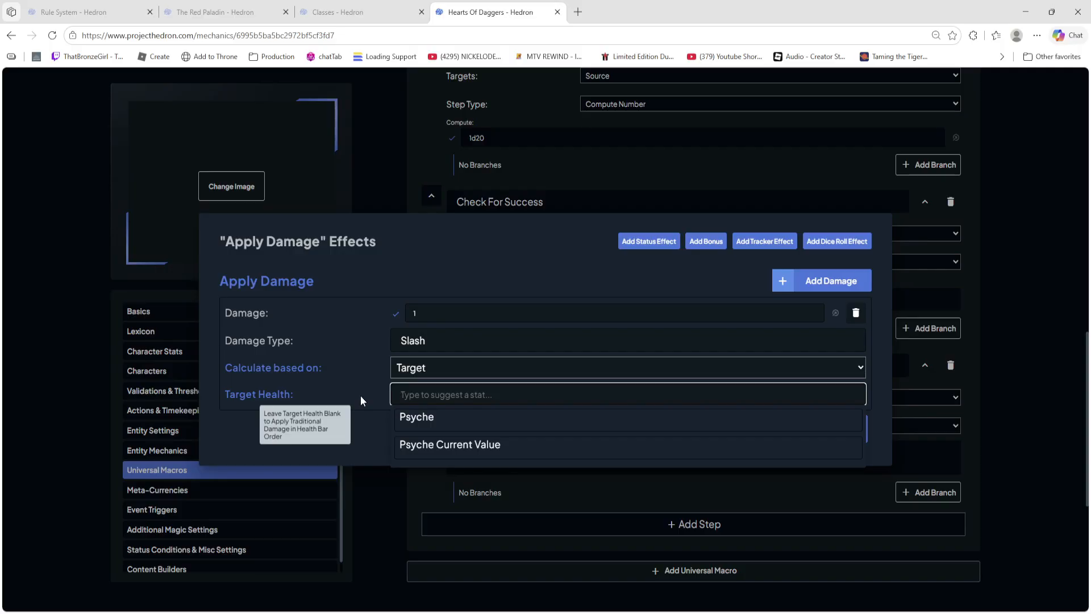
left_click(445, 268)
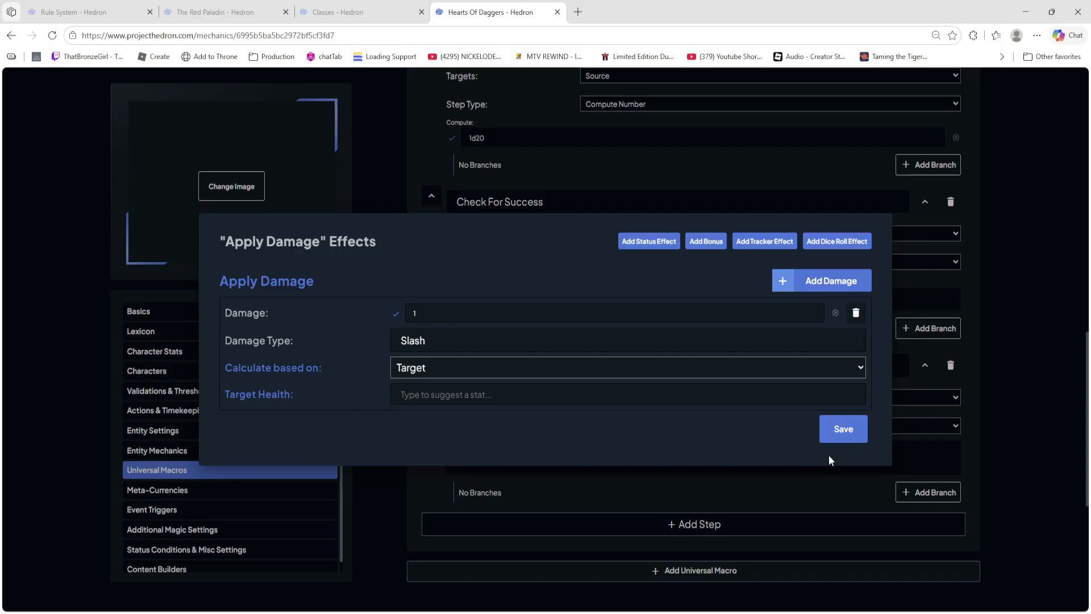
Step: Save the damage effect and set the Apply Damage step's targets to Target Enemy
left_click(843, 433)
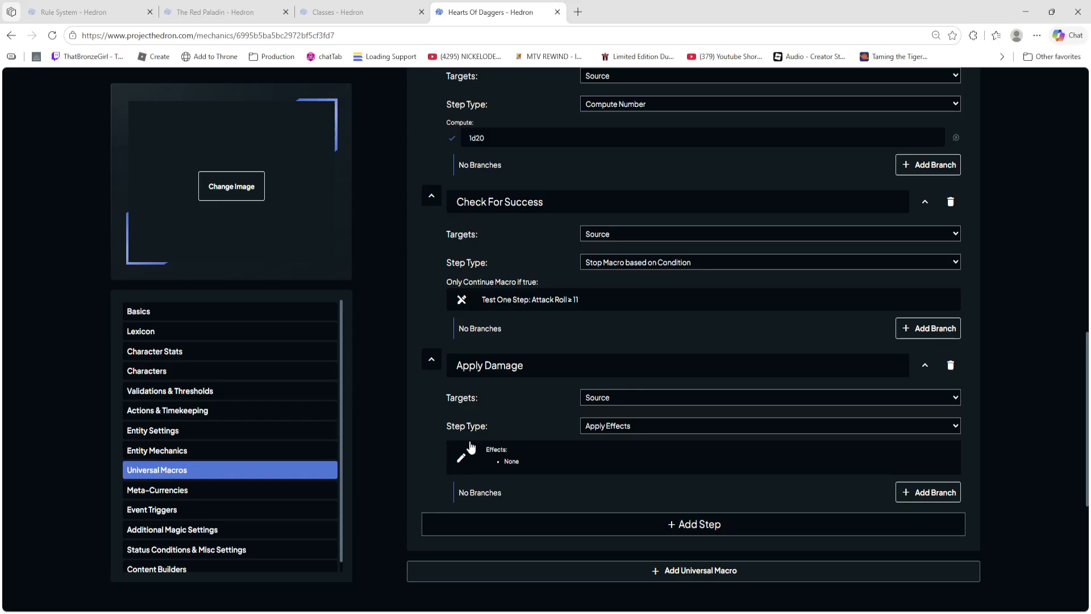
scroll(511, 340, "up", 2)
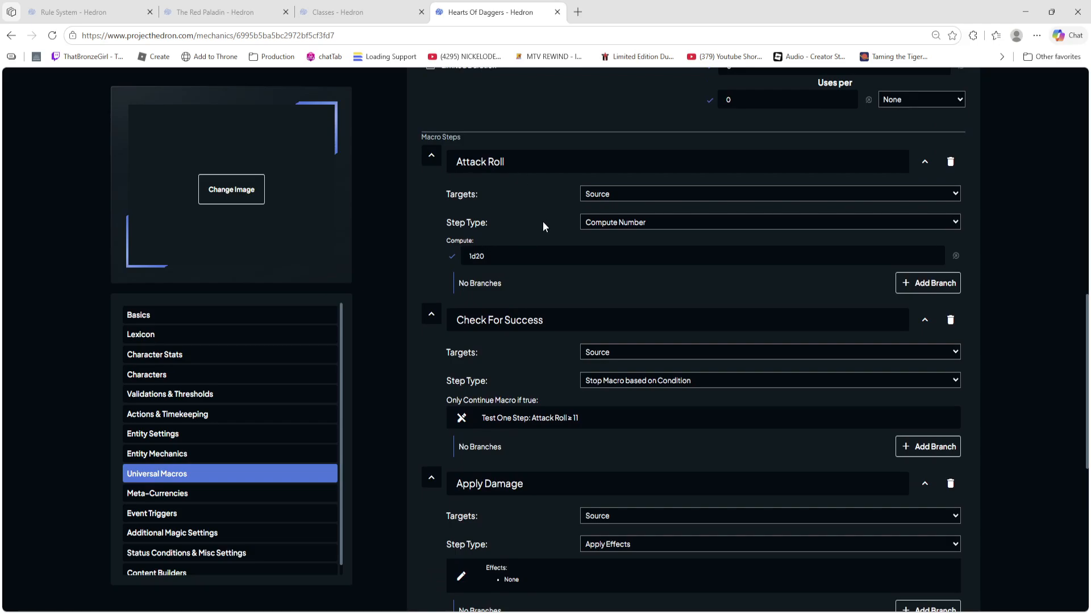
scroll(509, 190, "up", 6)
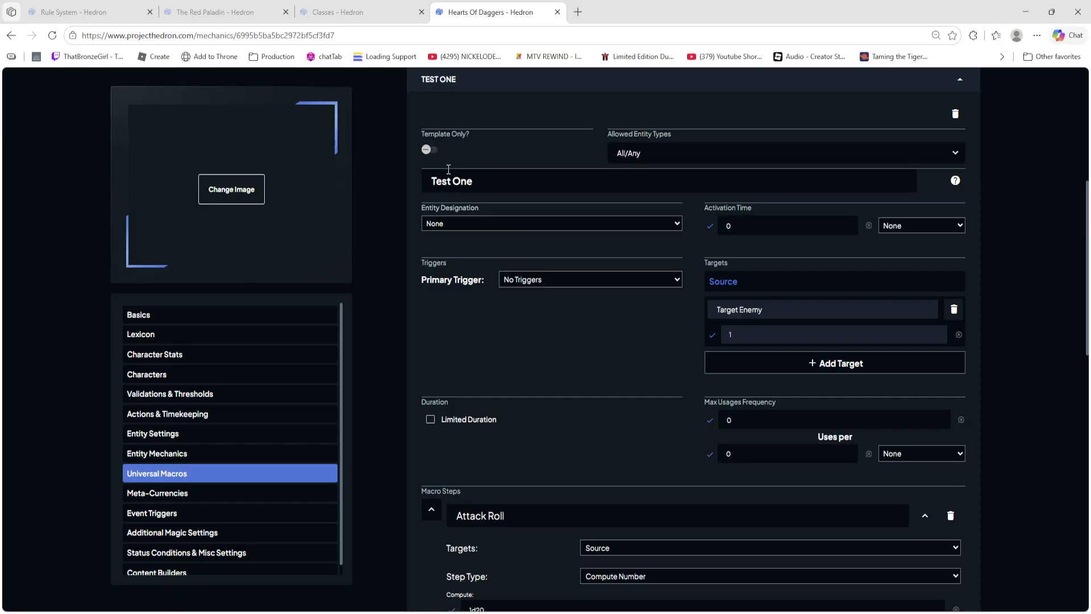
scroll(531, 295, "down", 3)
scroll(564, 268, "down", 1)
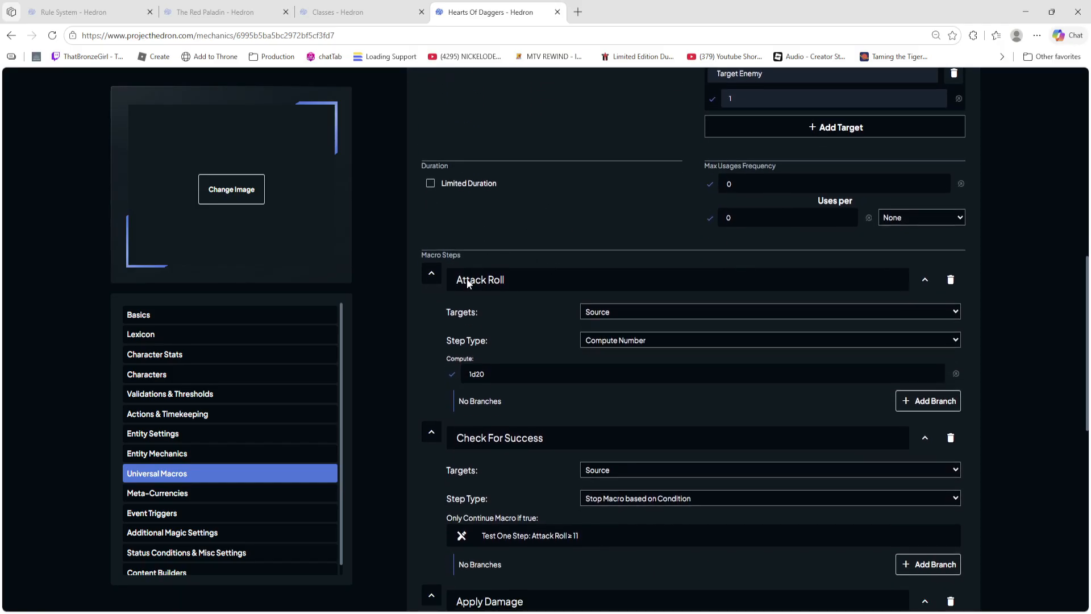
scroll(493, 346, "down", 3)
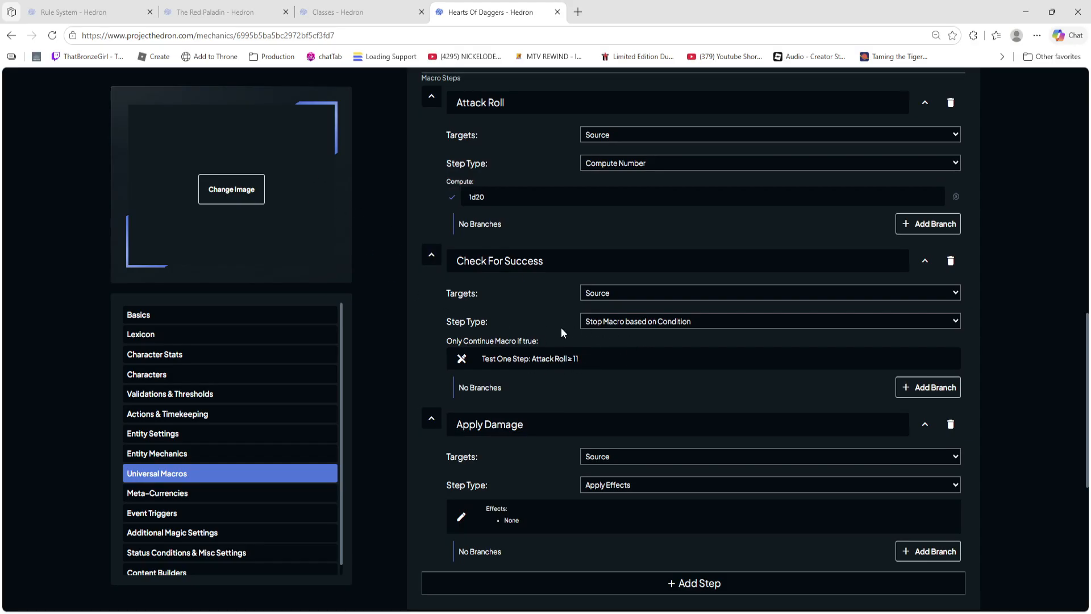
left_click(613, 488)
scroll(500, 379, "down", 2)
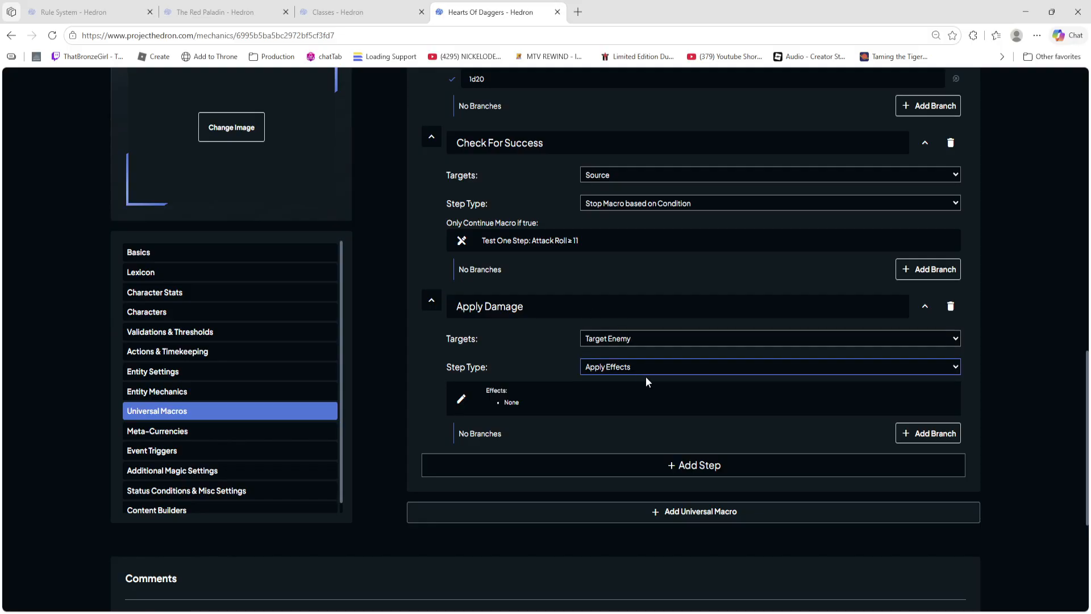
Step: Add a bonus of 1 applied to the Psyche stat in the Apply Damage step's effects
left_click(461, 399)
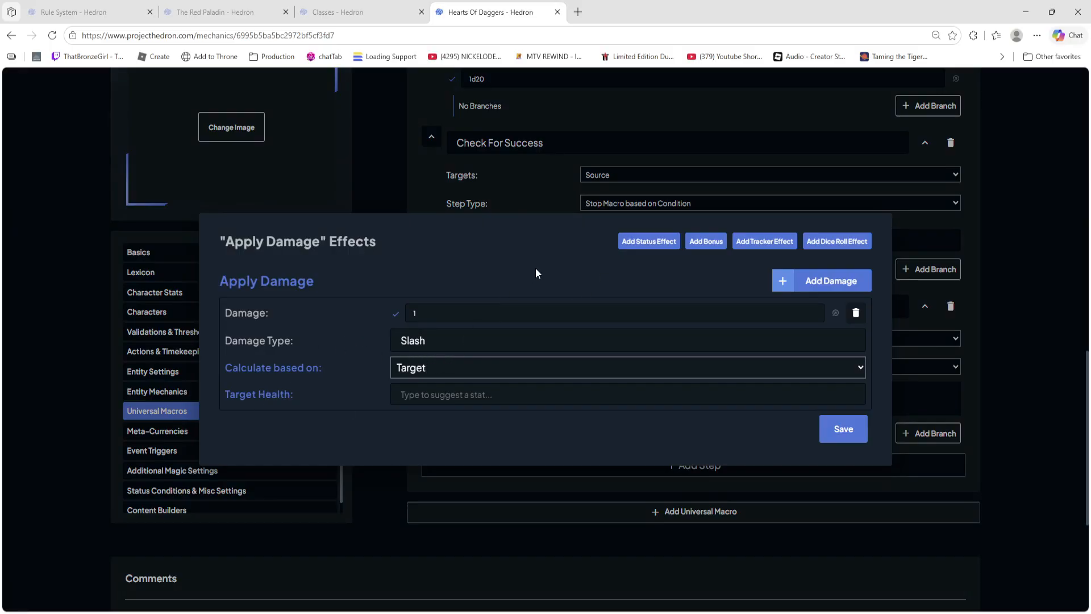
left_click(711, 245)
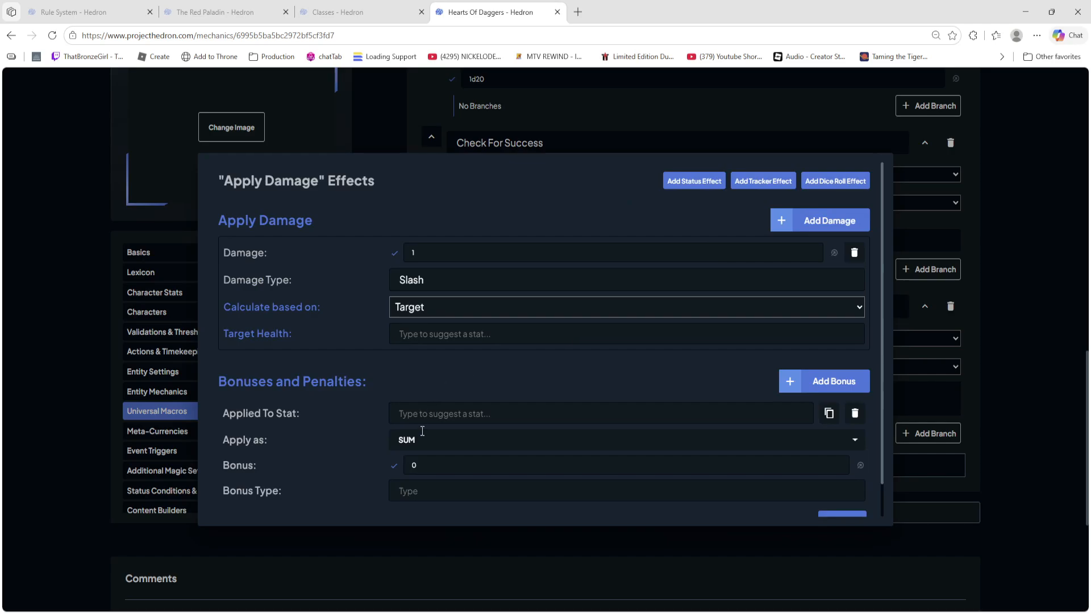
left_click(412, 411)
type("St")
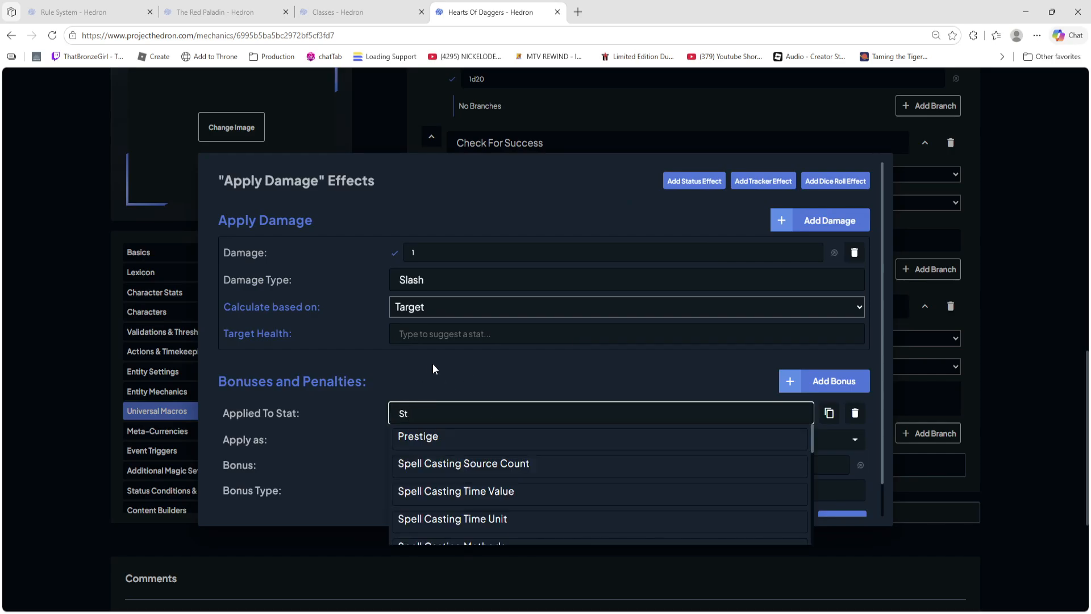
key("BackSpace")
type("t")
key("BackSpace")
key("BackSpace")
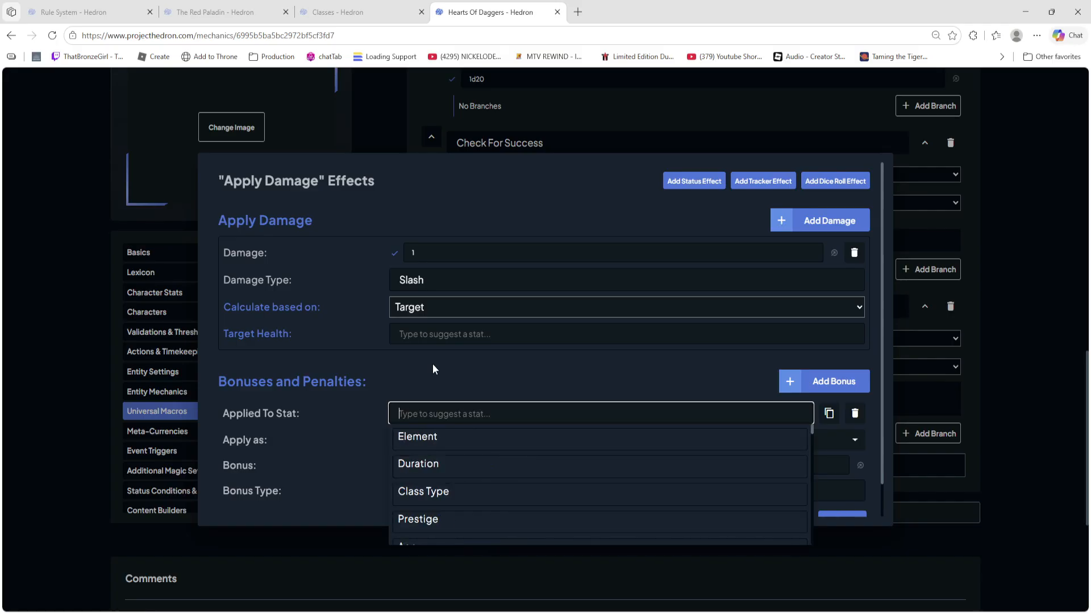
type("chu")
key("BackSpace")
key("BackSpace")
key("BackSpace")
type("ps")
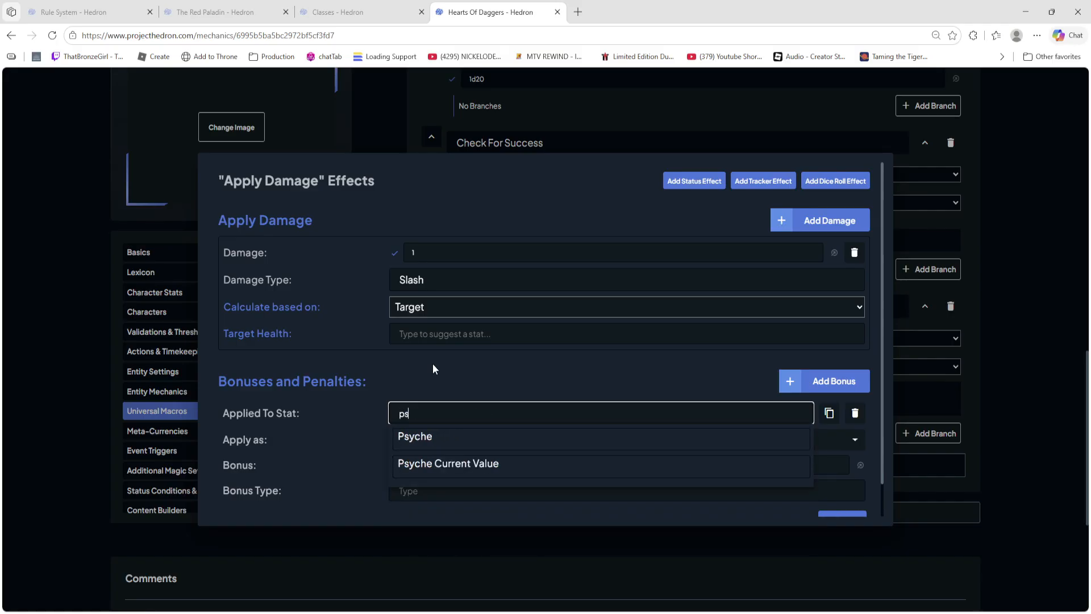
left_click(445, 441)
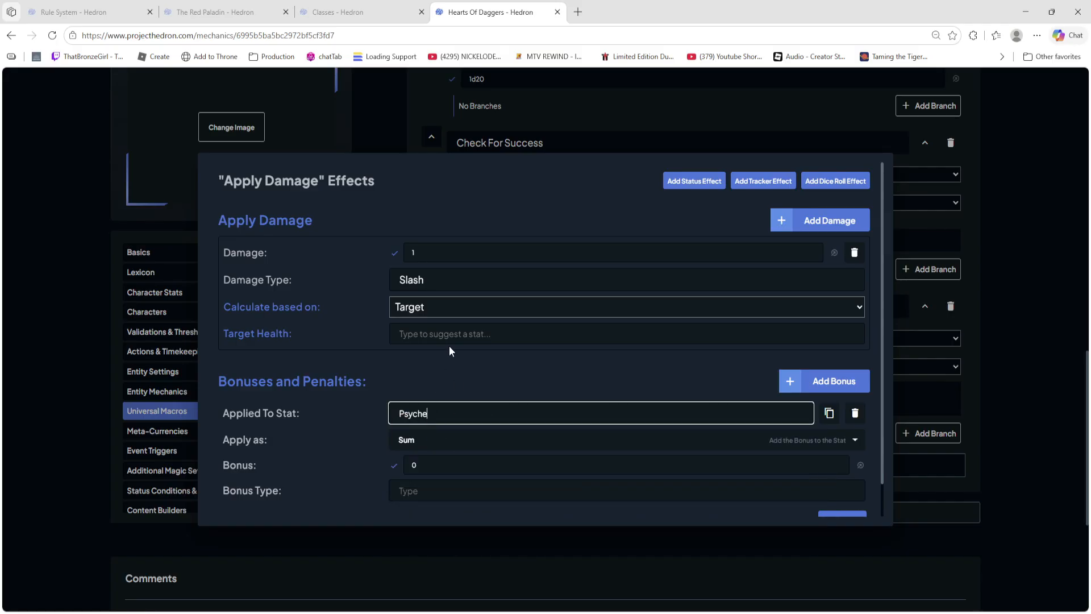
left_click(425, 465)
type("1")
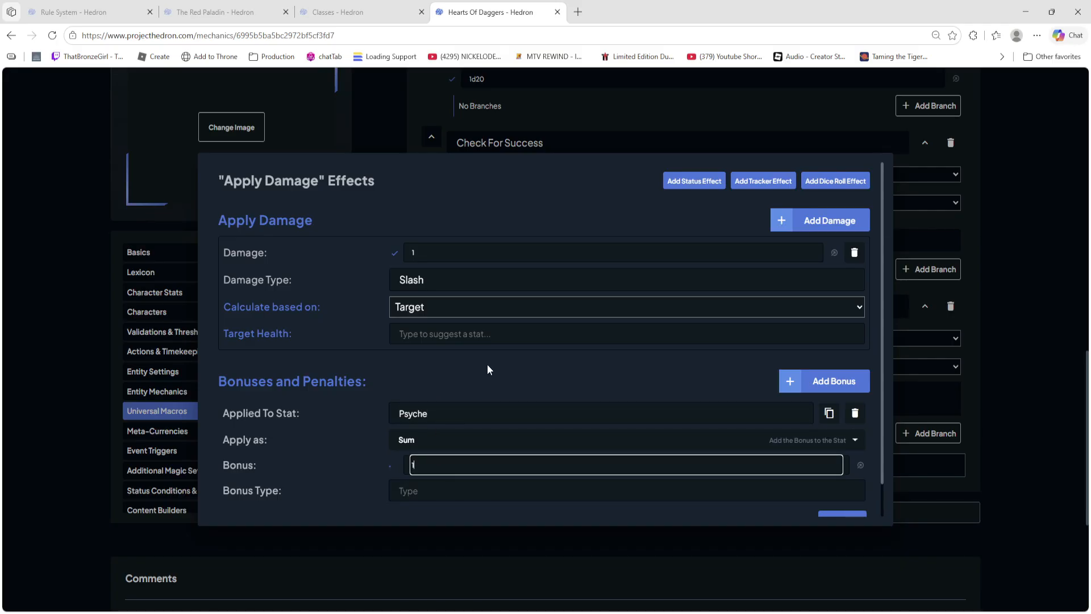
Step: Add a dice roll effect that adds 1 to the dice count, and save the Apply Damage effects
left_click(819, 183)
scroll(449, 362, "down", 4)
scroll(421, 400, "down", 1)
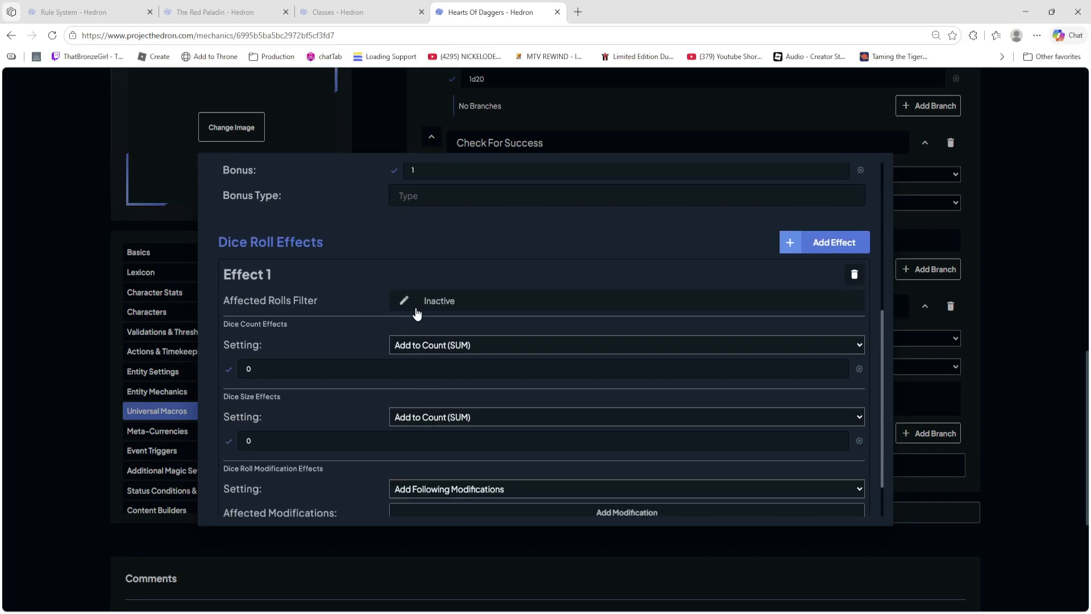
left_click(292, 364)
type("1")
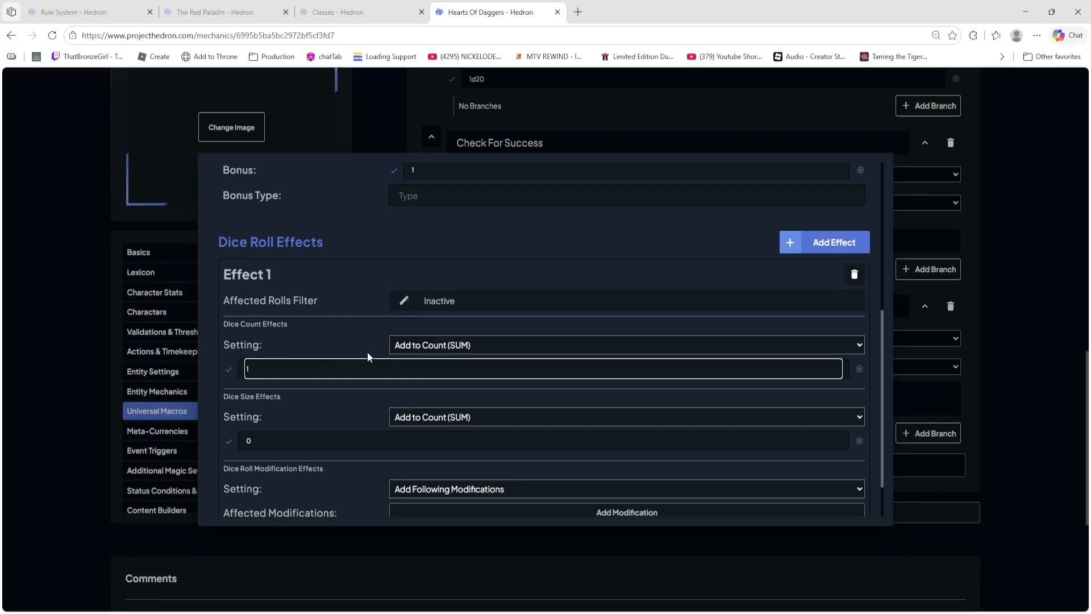
scroll(743, 292, "up", 5)
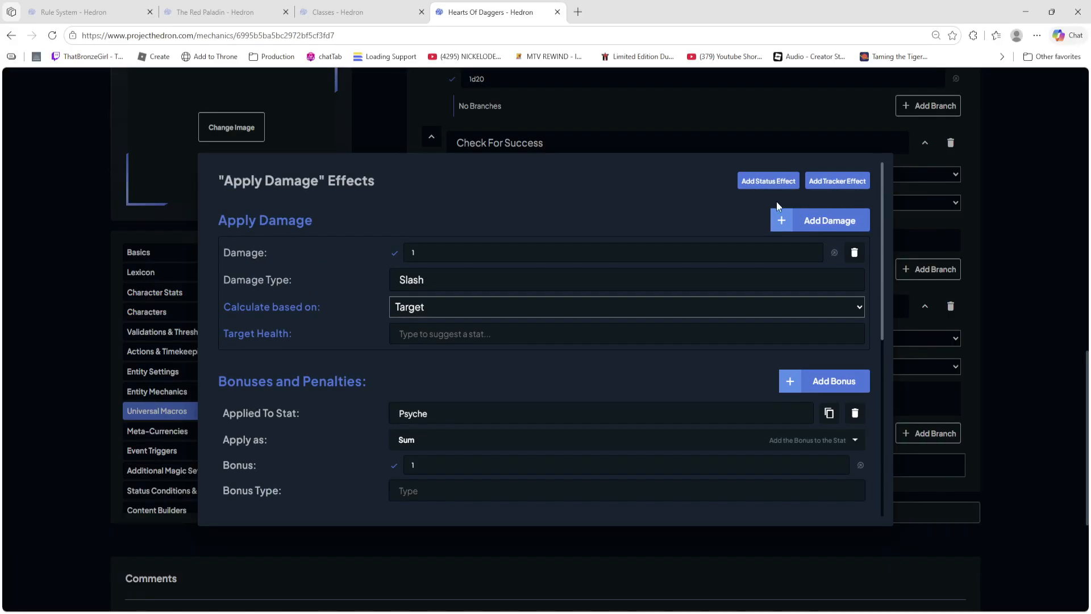
scroll(756, 267, "down", 5)
left_click(835, 490)
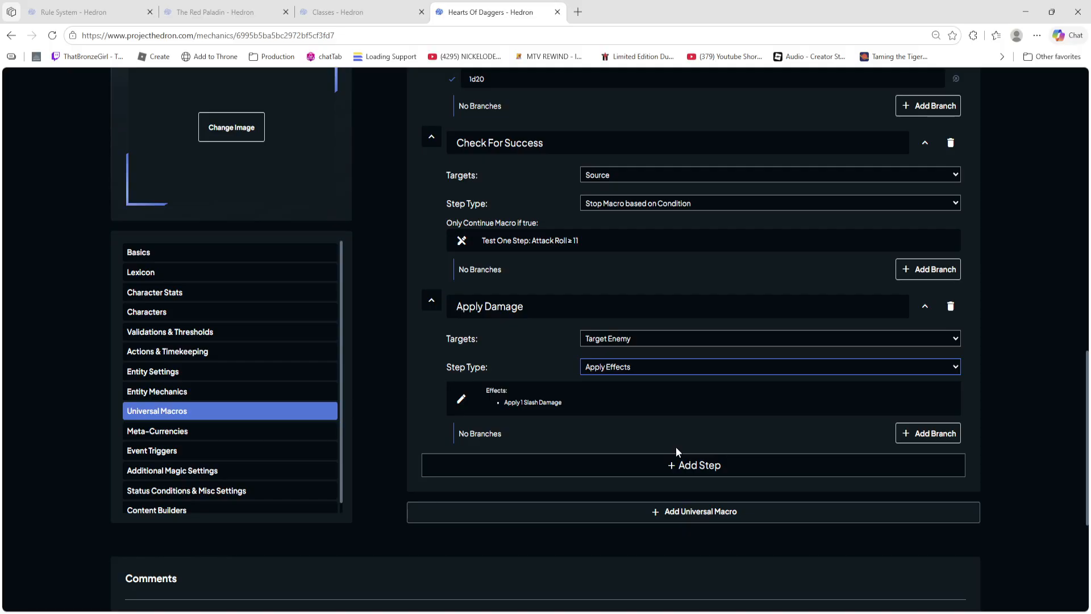
Step: Change the Apply Damage step type to Grant an Item (Permanent), view the item selection and dismiss it
key("Down")
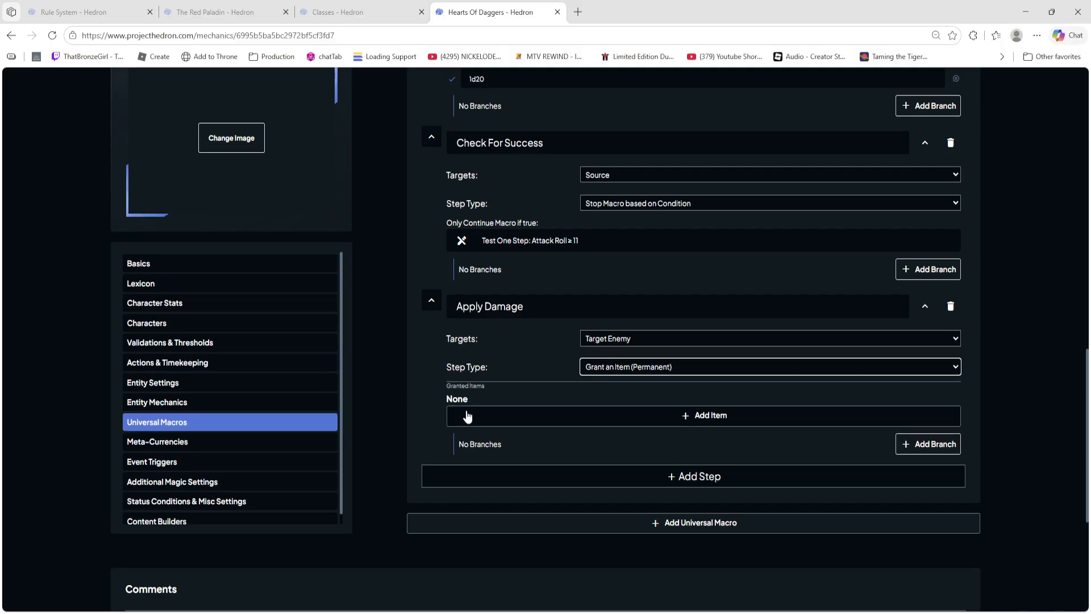
left_click(599, 417)
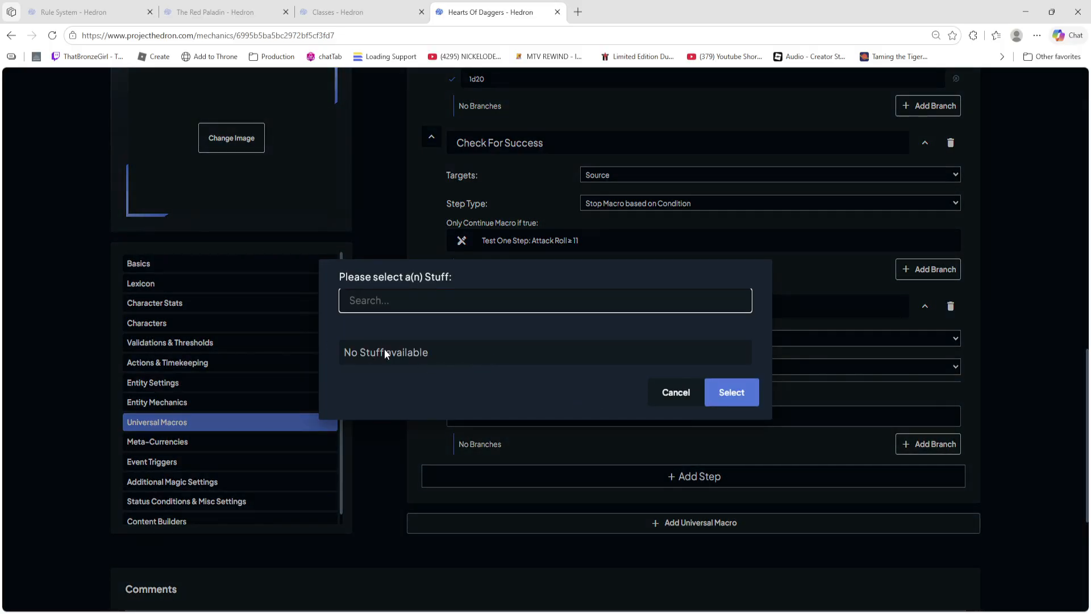
left_click(710, 397)
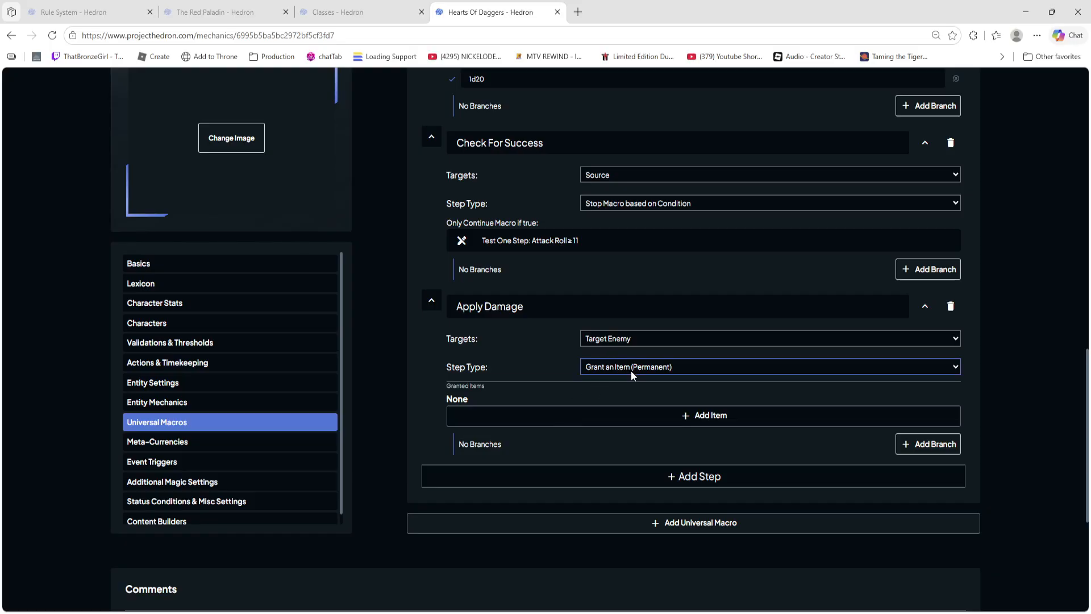
Step: Change the Apply Damage step type to Prompt a Choice with the prompt "Did This Succeed" and the options "Yes, No"
left_click(625, 453)
left_click(505, 390)
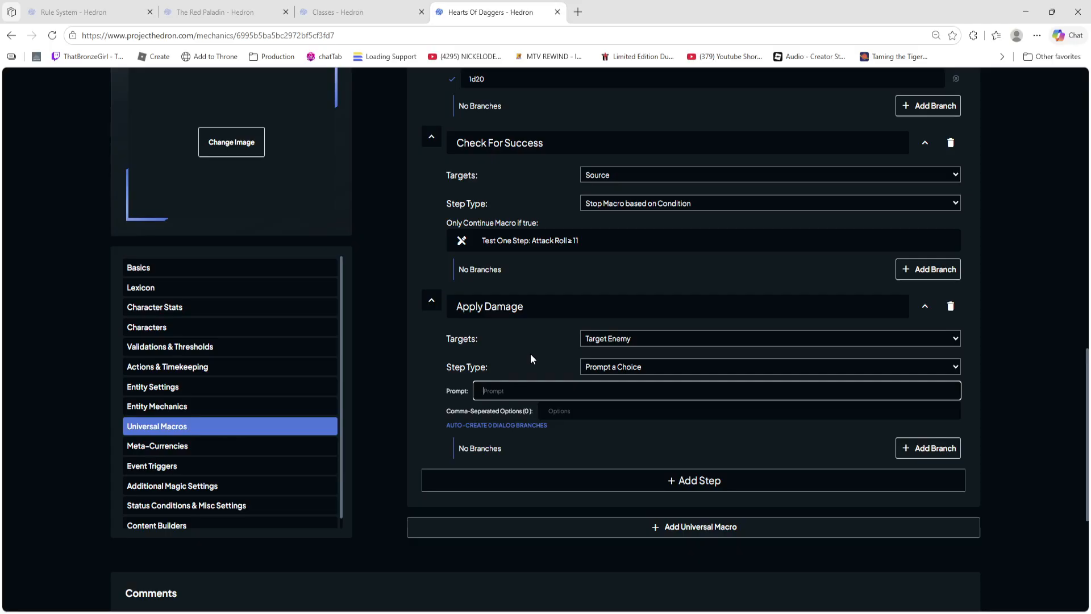
type("Did This Succeed")
left_click(563, 410)
type("Yes, No")
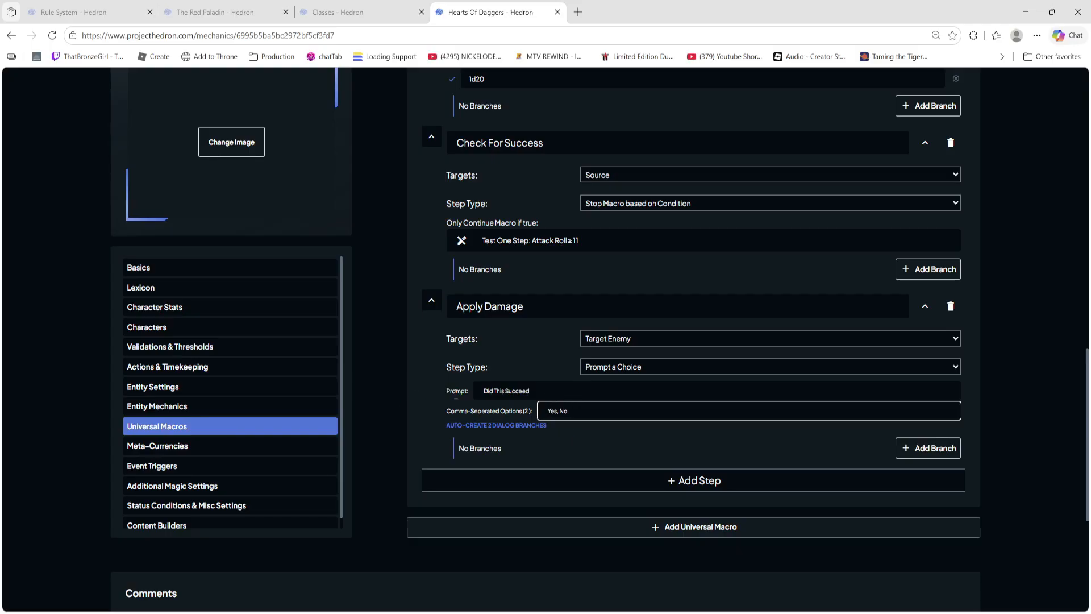
left_click(704, 374)
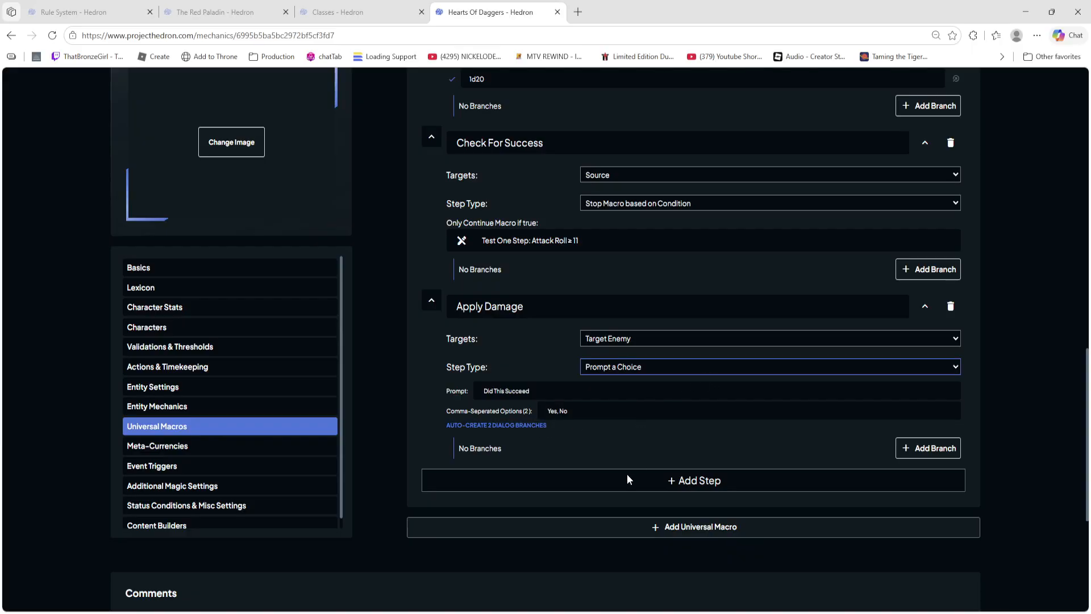
left_click(498, 352)
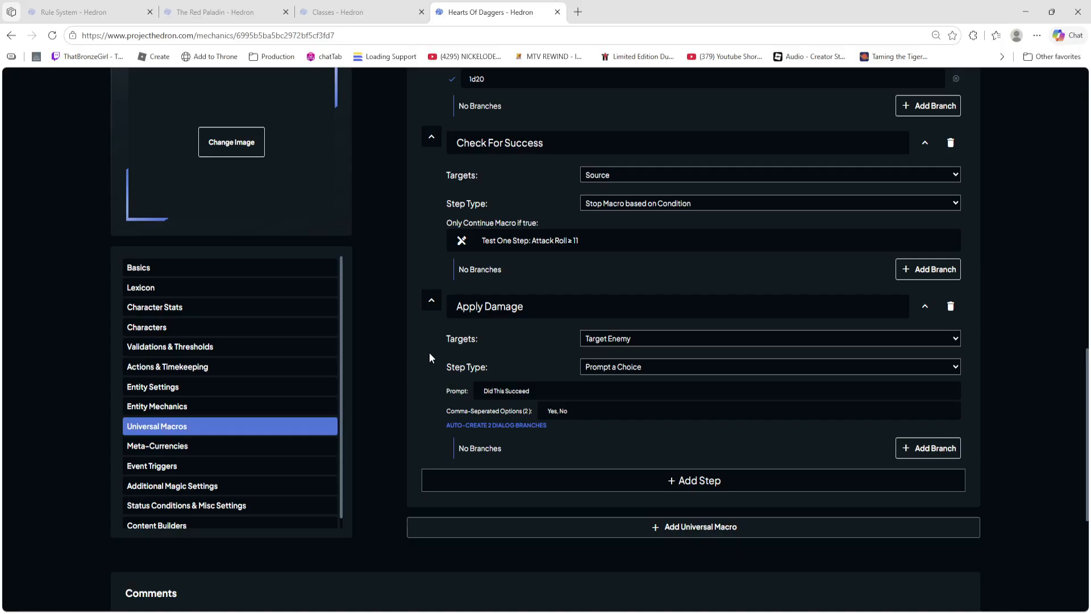
Step: Open the Meta-Currencies section and add a meta-currency named "Abillity Points" with no maximum quantity
scroll(432, 358, "up", 4)
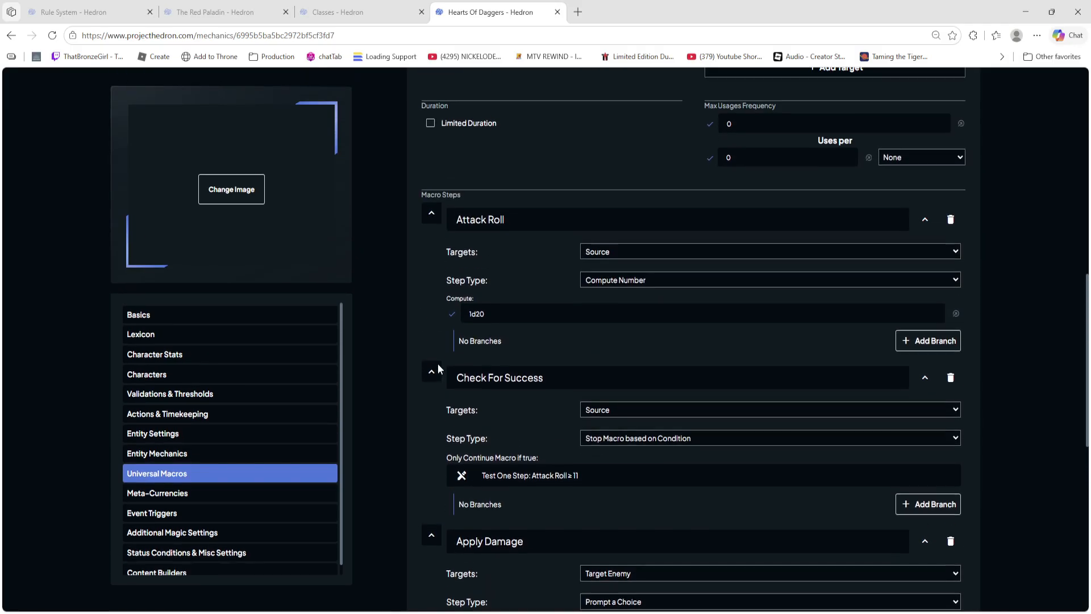
scroll(449, 364, "up", 10)
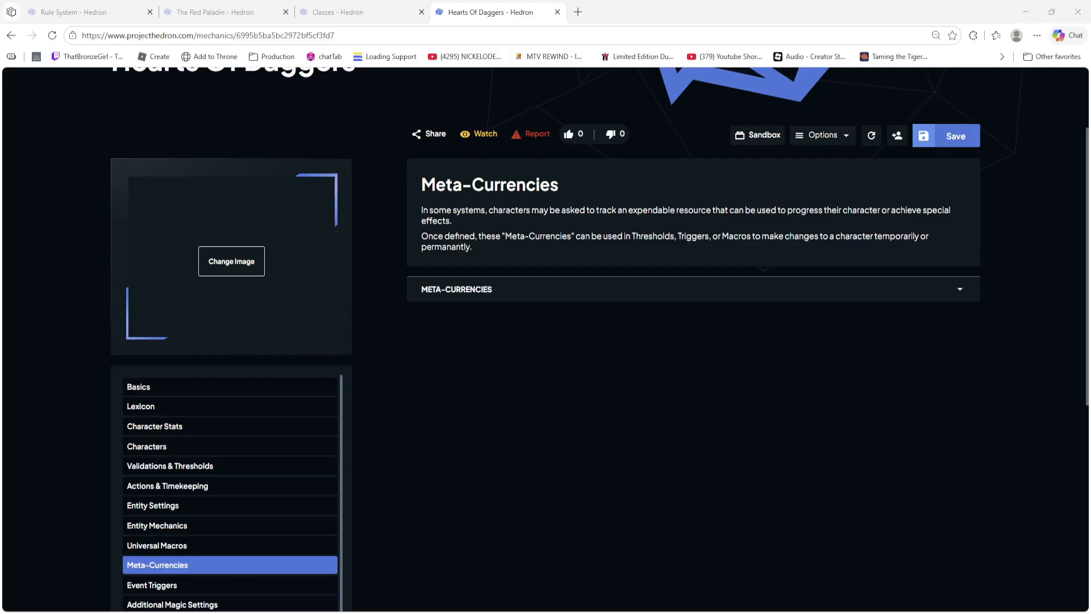
left_click(506, 290)
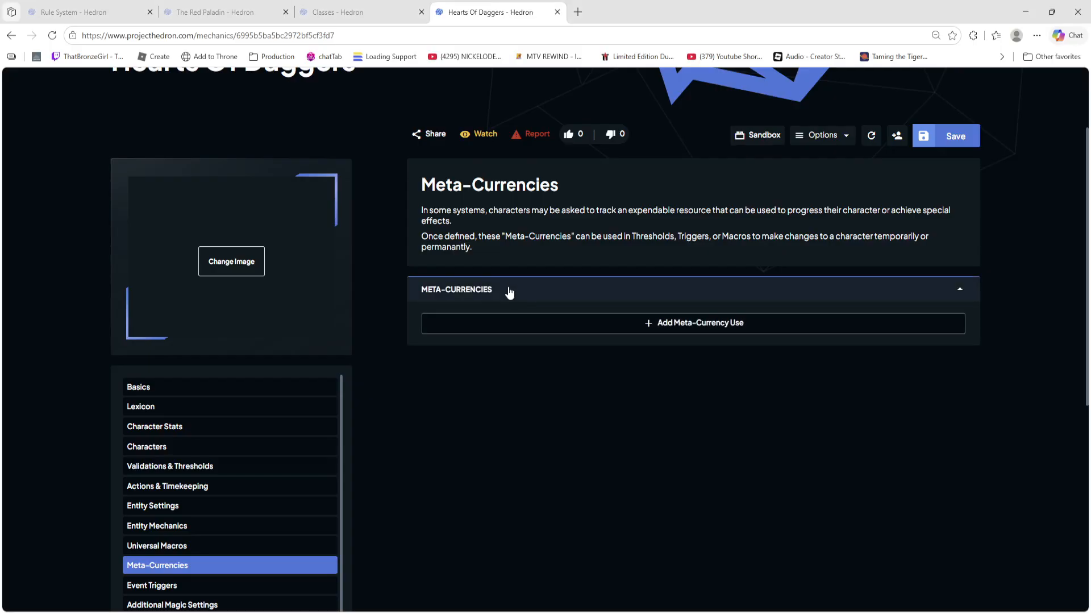
left_click(707, 328)
left_click(536, 324)
type("A")
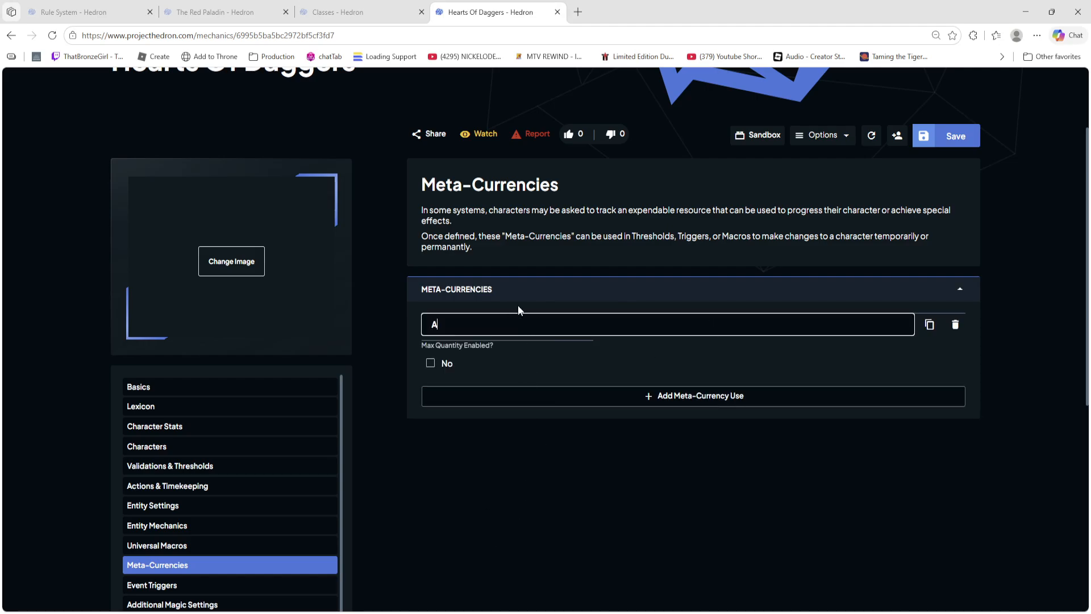
type("billity Points")
left_click(431, 364)
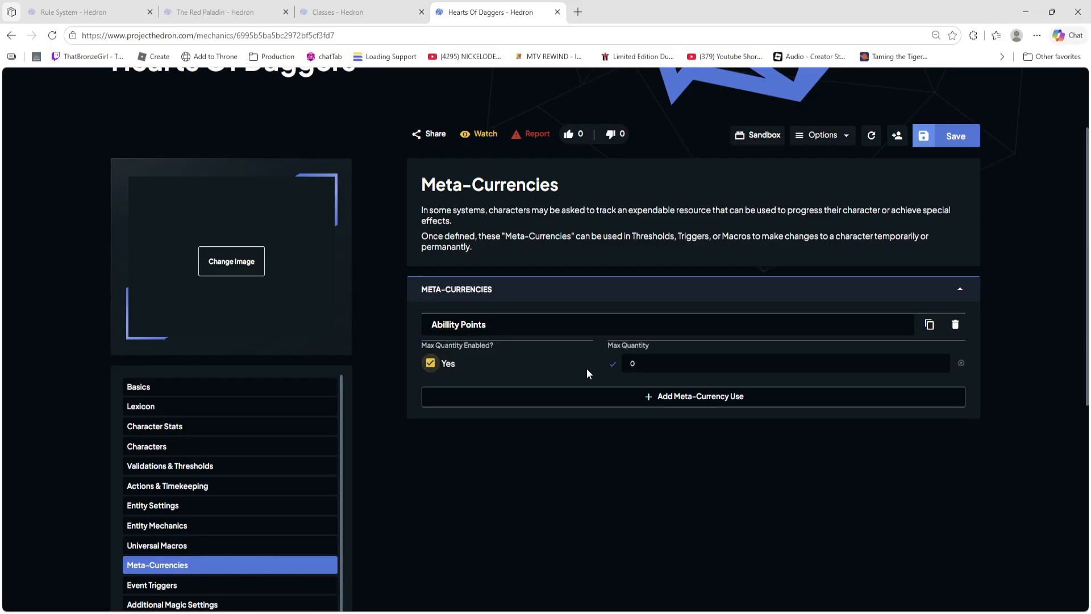
left_click(431, 364)
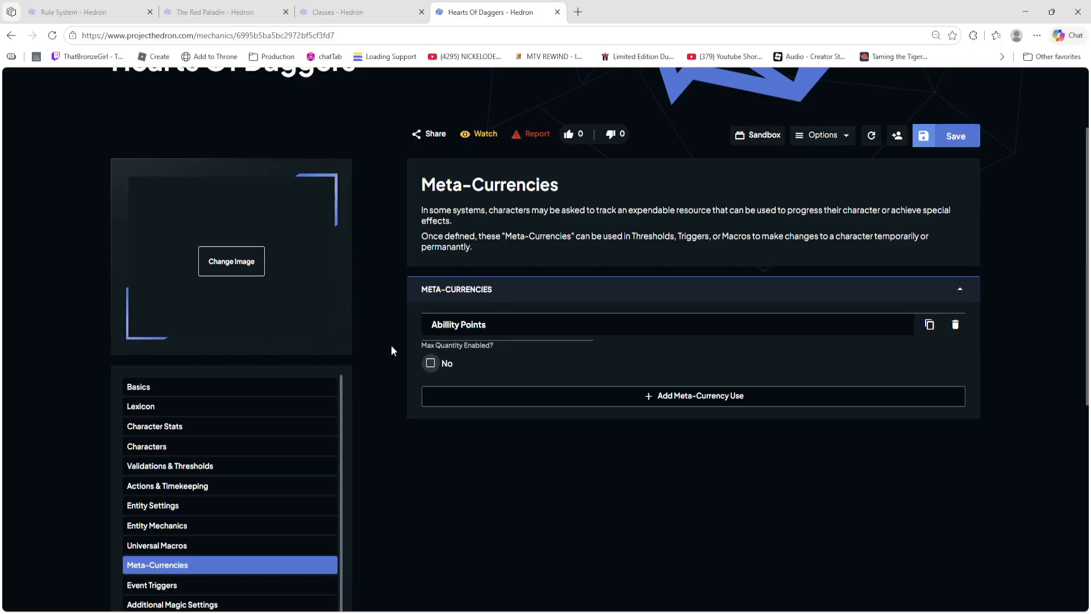
Step: Add a second meta-currency named "Heroic Inspiration" with max quantity enabled and set to 1
left_click(575, 397)
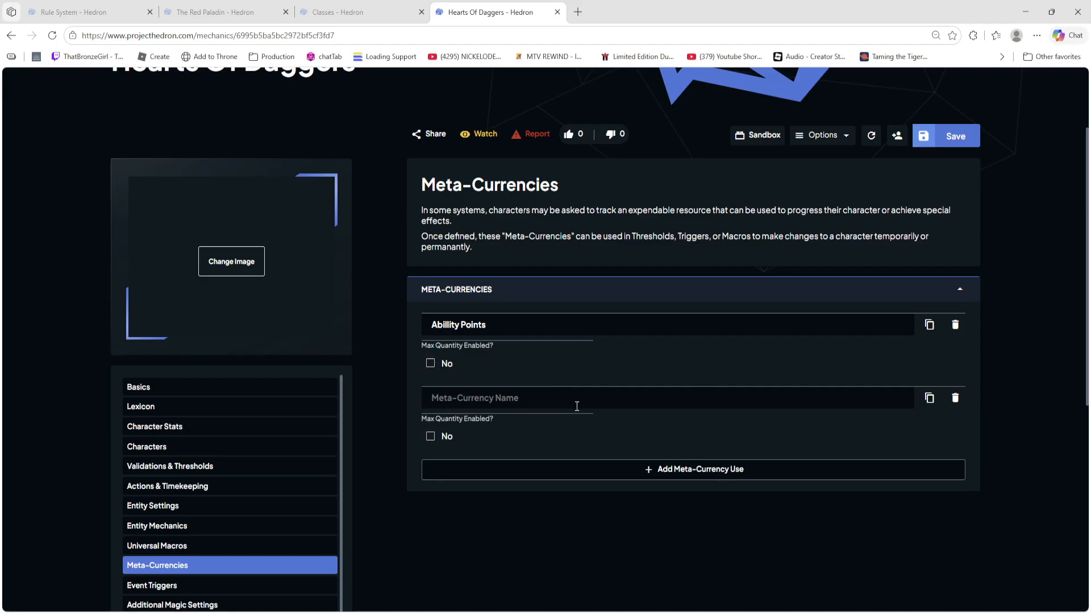
left_click(517, 398)
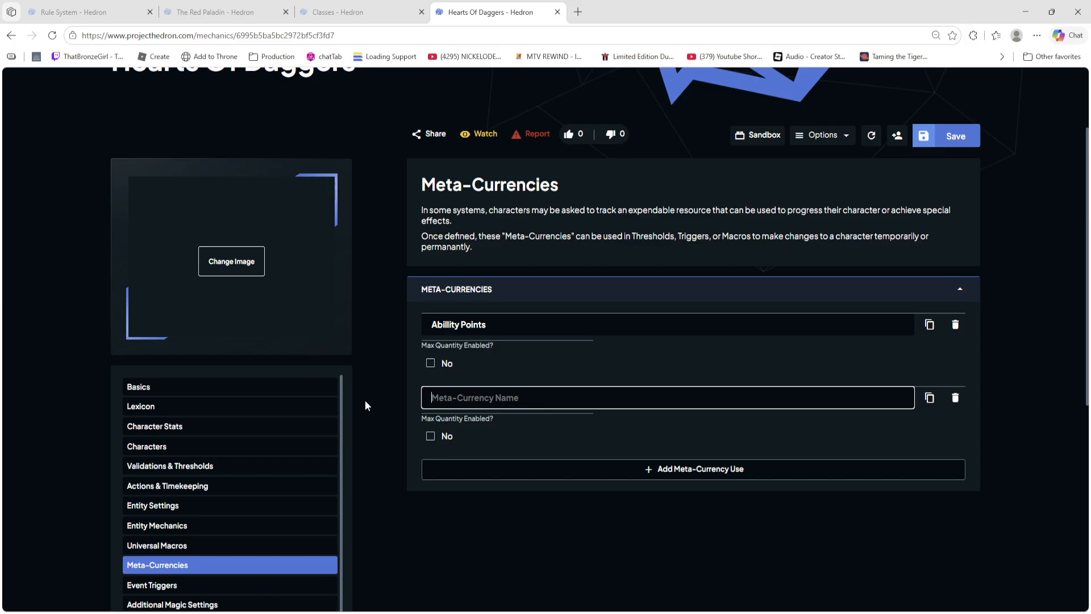
type("Heroic Inspiration")
left_click(427, 439)
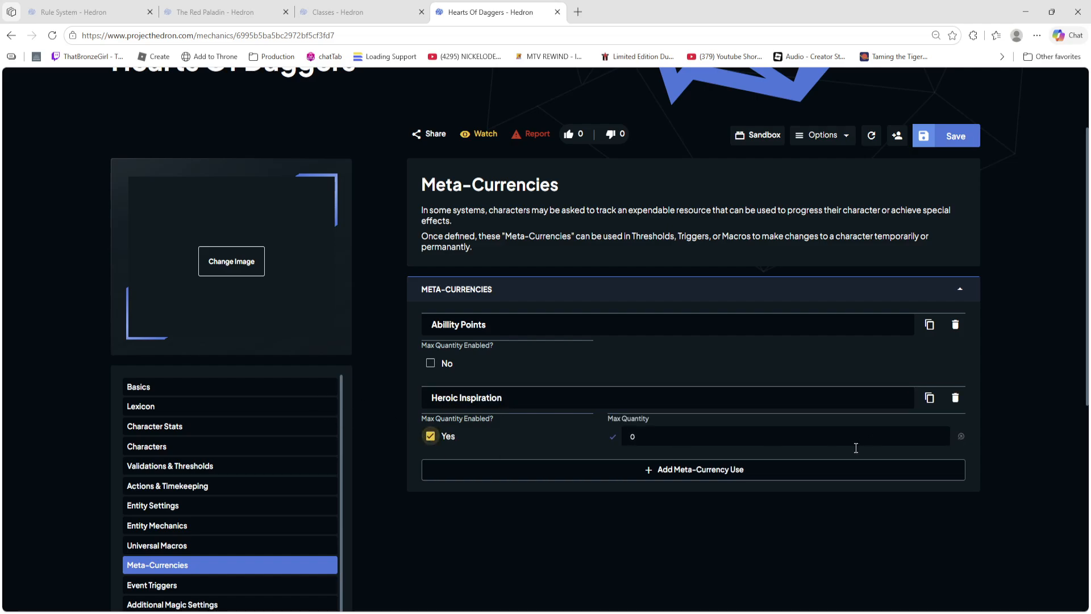
left_click(763, 436)
key("BackSpace")
type("1")
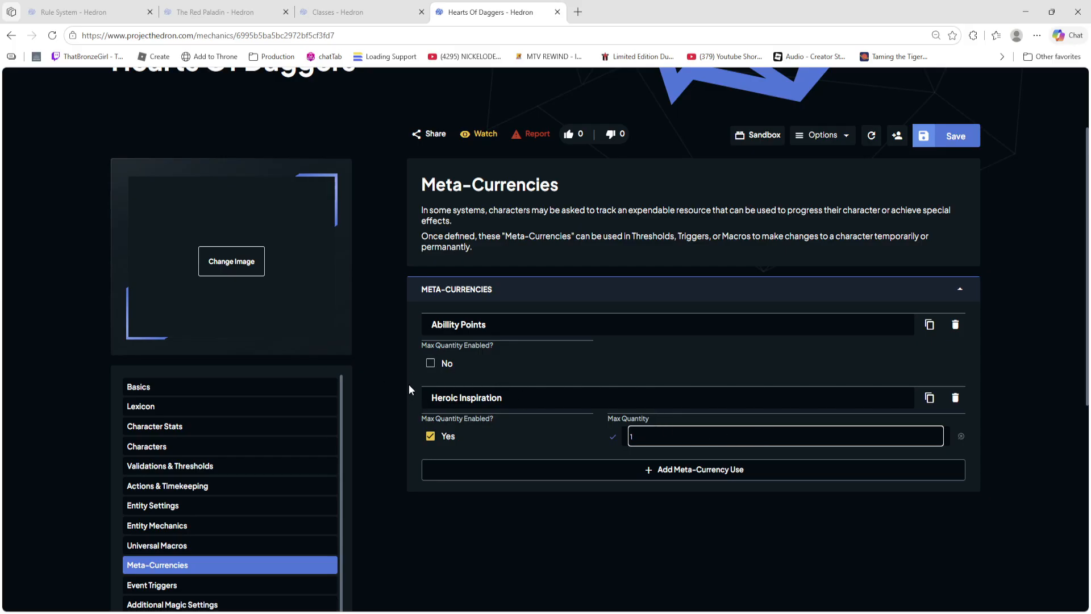
left_click(402, 417)
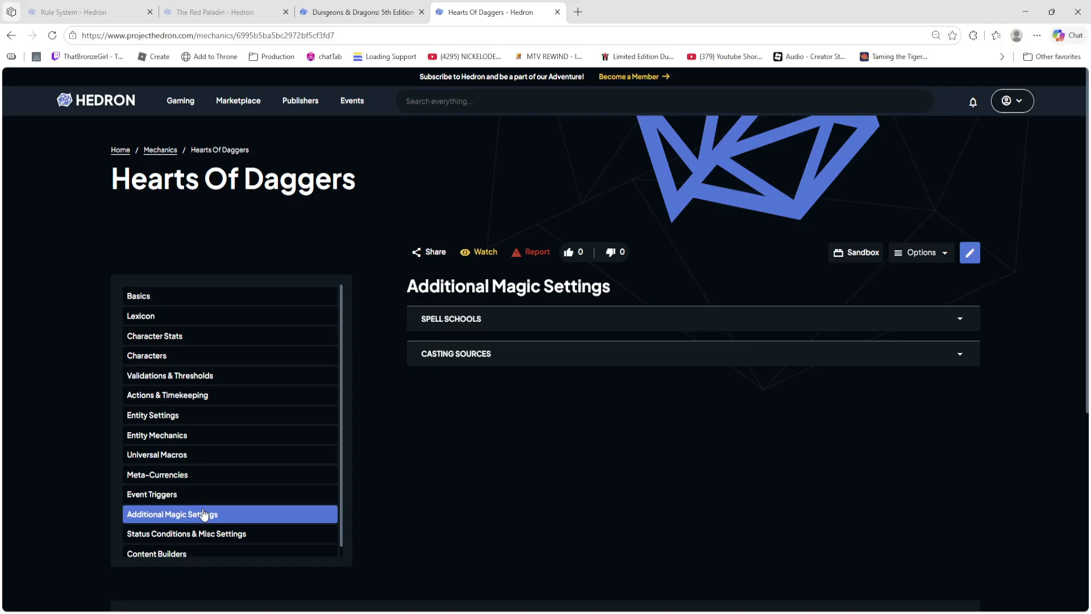
Step: Expand the Spell Schools and Casting Sources sections of Additional Magic Settings and switch the rule system to edit mode
left_click(509, 319)
left_click(489, 325)
left_click(477, 320)
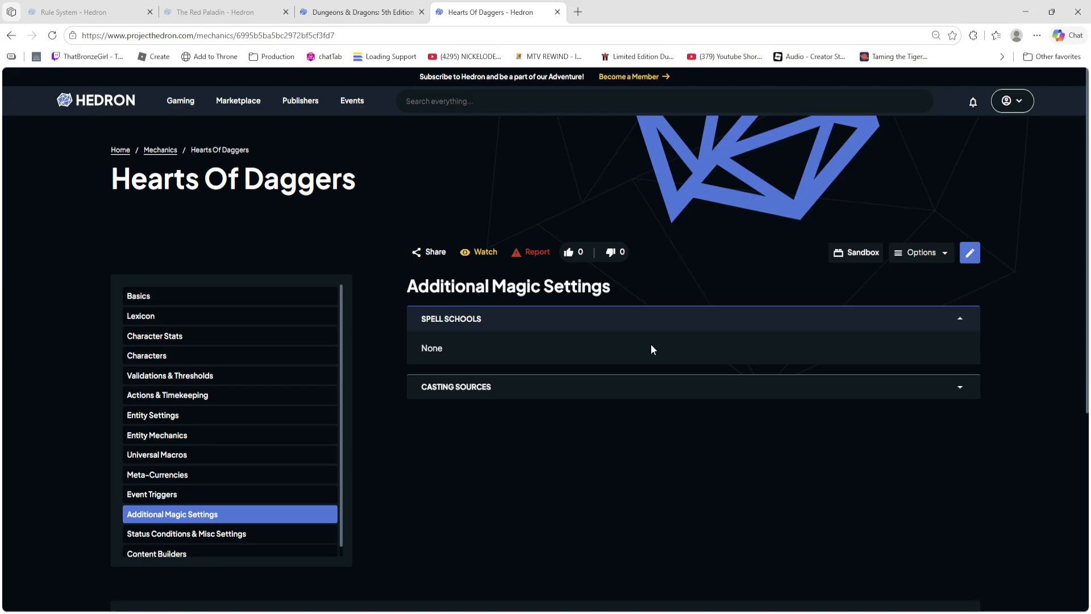
left_click(624, 390)
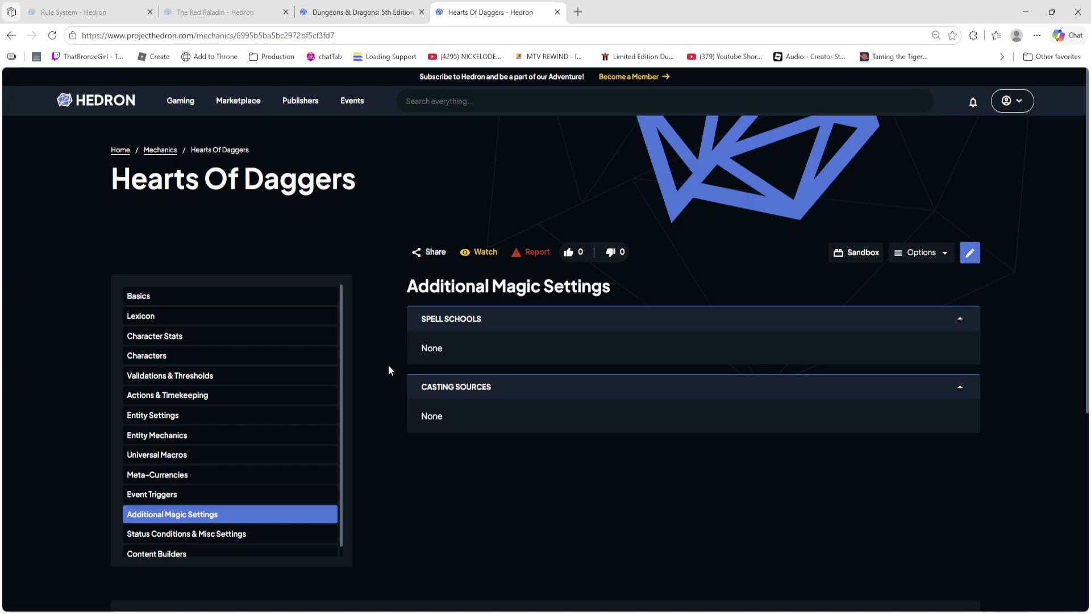
left_click(970, 253)
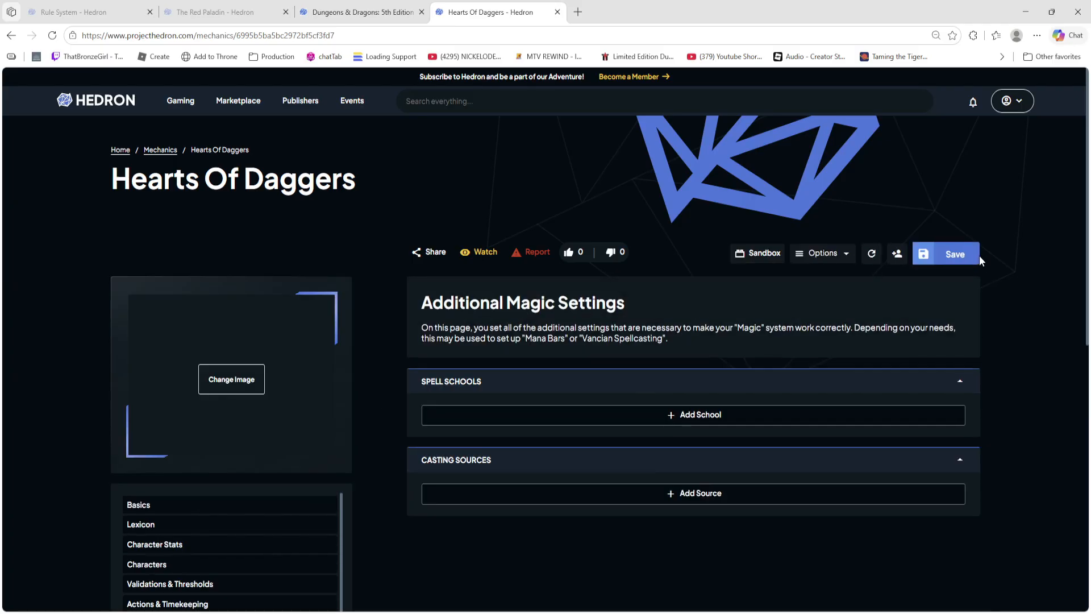
Step: Add two spell schools named "Fire Magic" and "Ice Magic"
left_click(518, 421)
left_click(527, 415)
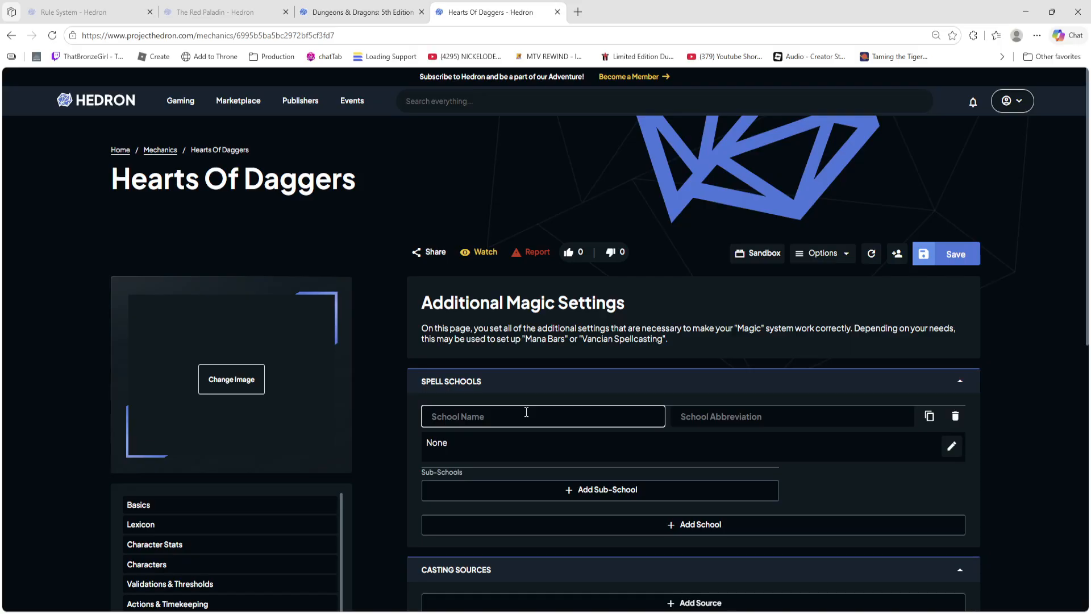
type("Fire Magic")
left_click(560, 526)
left_click(520, 526)
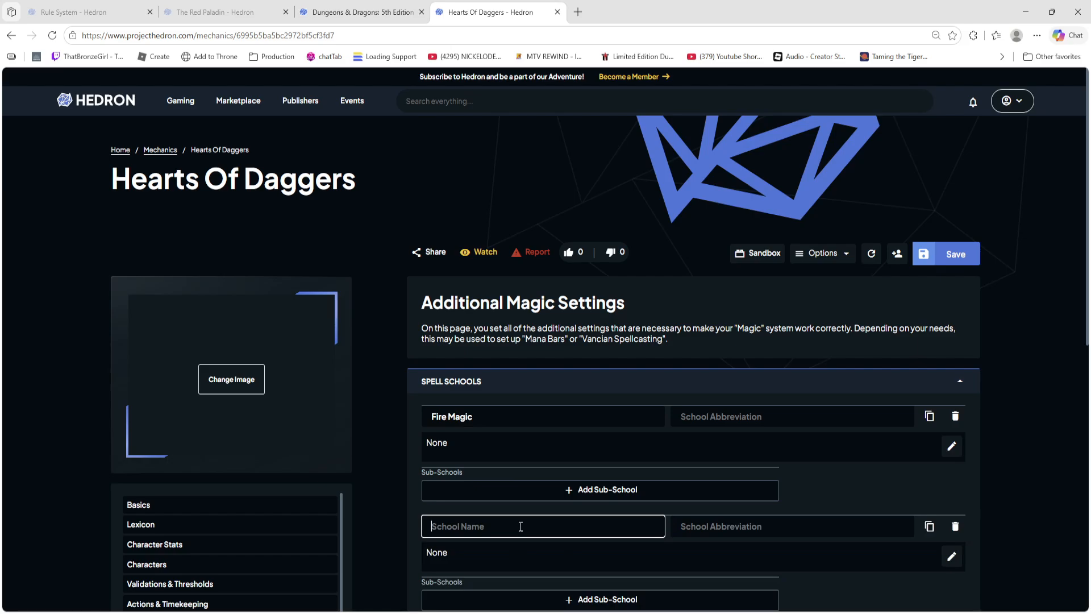
type("Ice Magic")
Step: Add a third spell school named "Lightning Magic" below Ice Magic
scroll(527, 419, "down", 1)
scroll(527, 420, "down", 1)
left_click(651, 517)
left_click(556, 517)
type("Lightning")
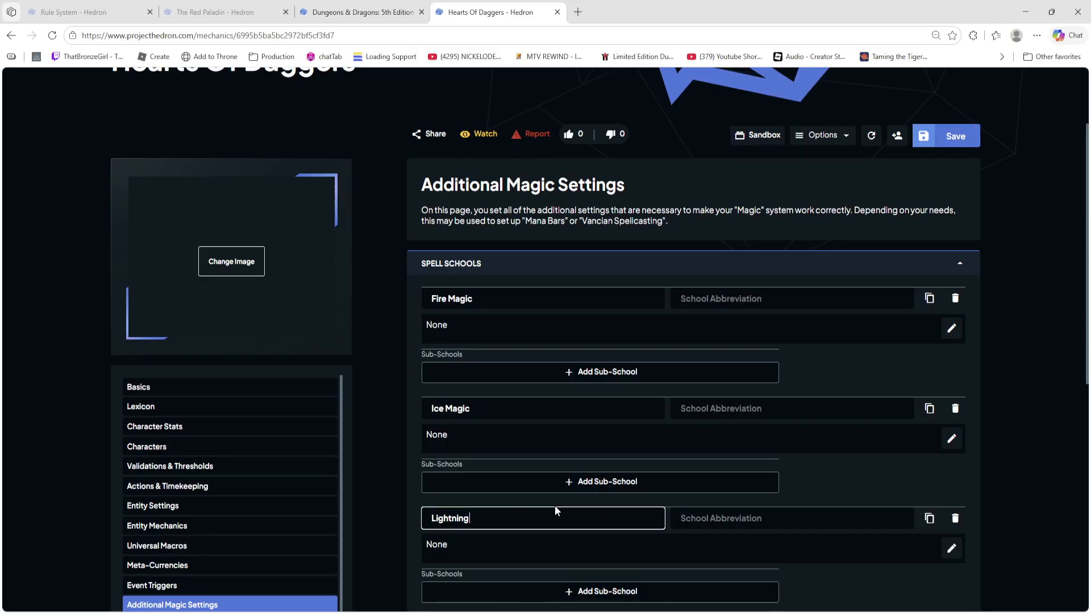
type(" Magic")
Step: Add two casting sources and name them "Basic Stuff" and "Cool Stuff"
scroll(481, 347, "down", 5)
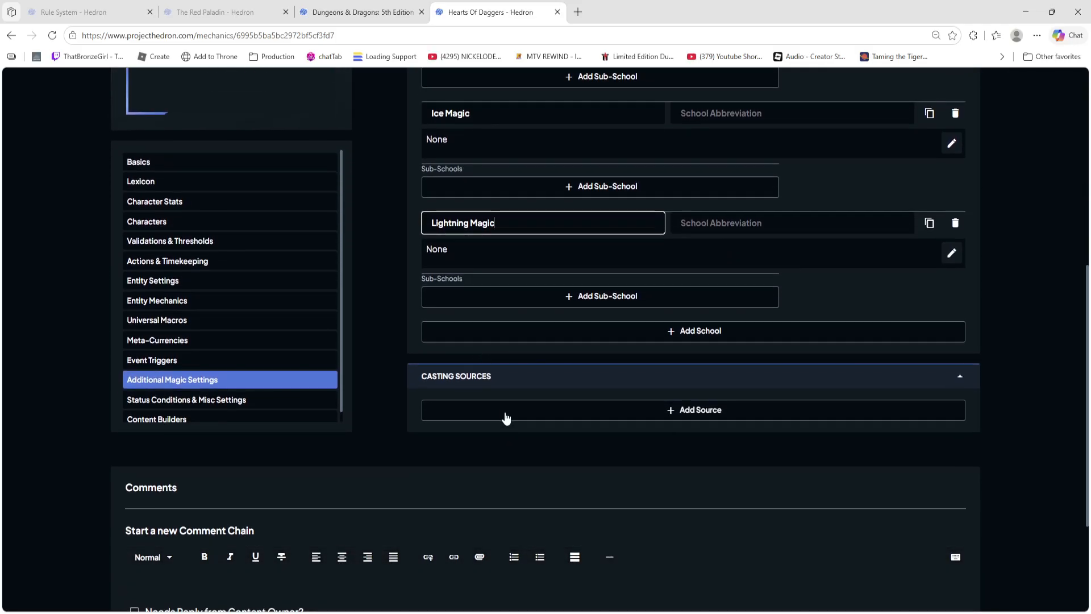
left_click(506, 418)
left_click(577, 533)
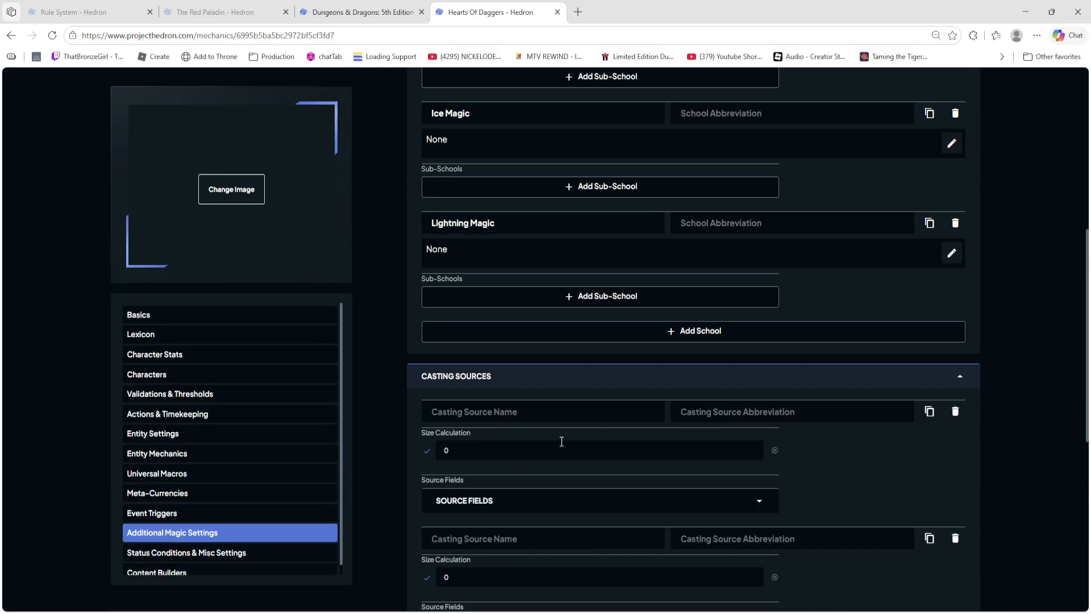
left_click(549, 418)
type("Basic Stuff")
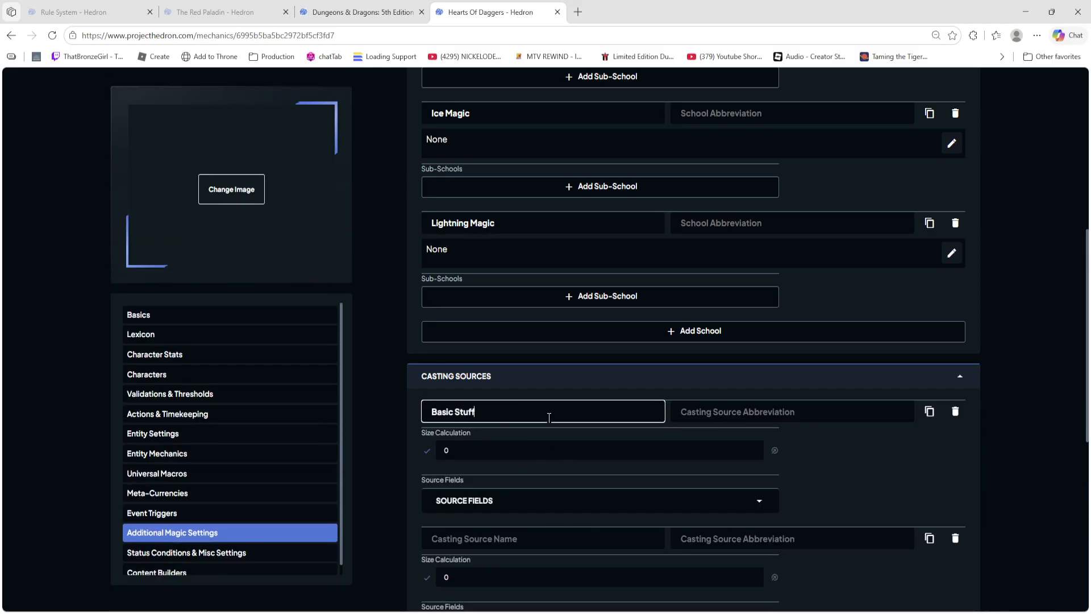
scroll(482, 423, "down", 2)
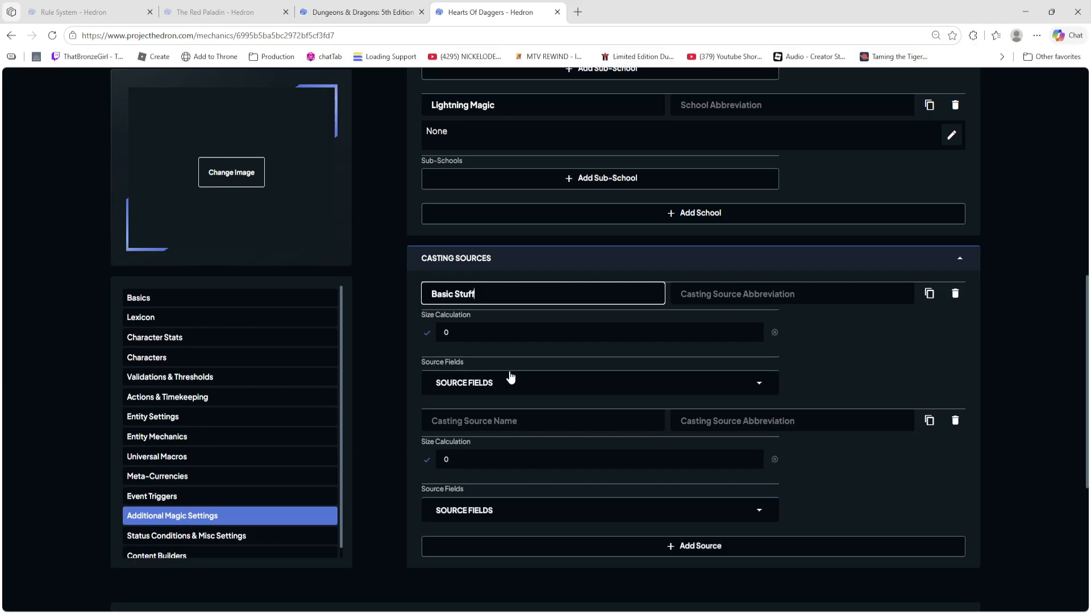
left_click(500, 421)
type("Cool Stuff")
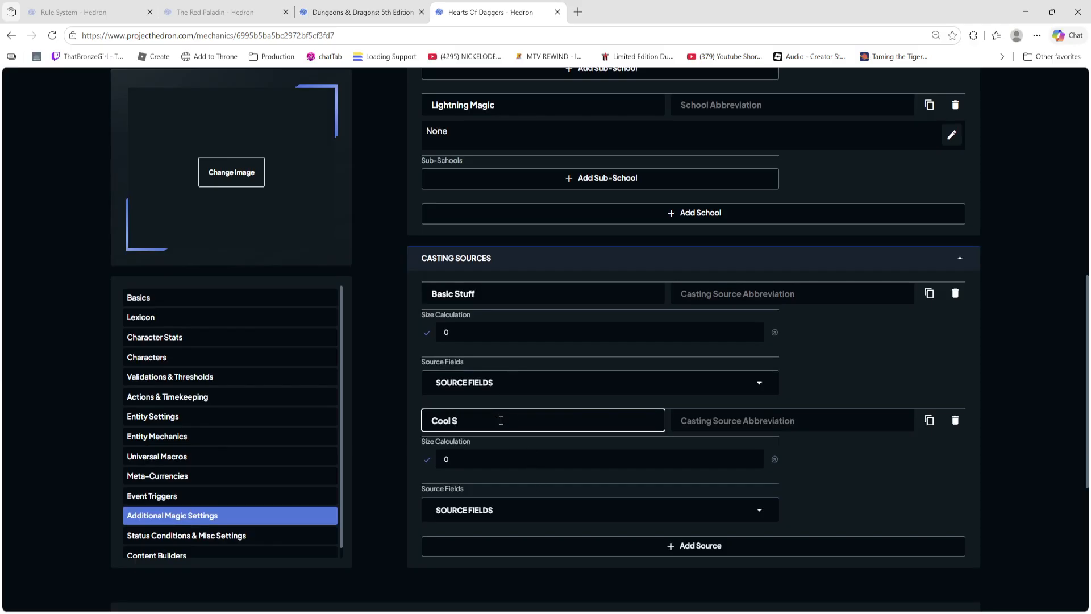
Step: Add a third casting source named "Huge Stuff"
left_click(702, 545)
left_click(498, 547)
type("Huge Stuff")
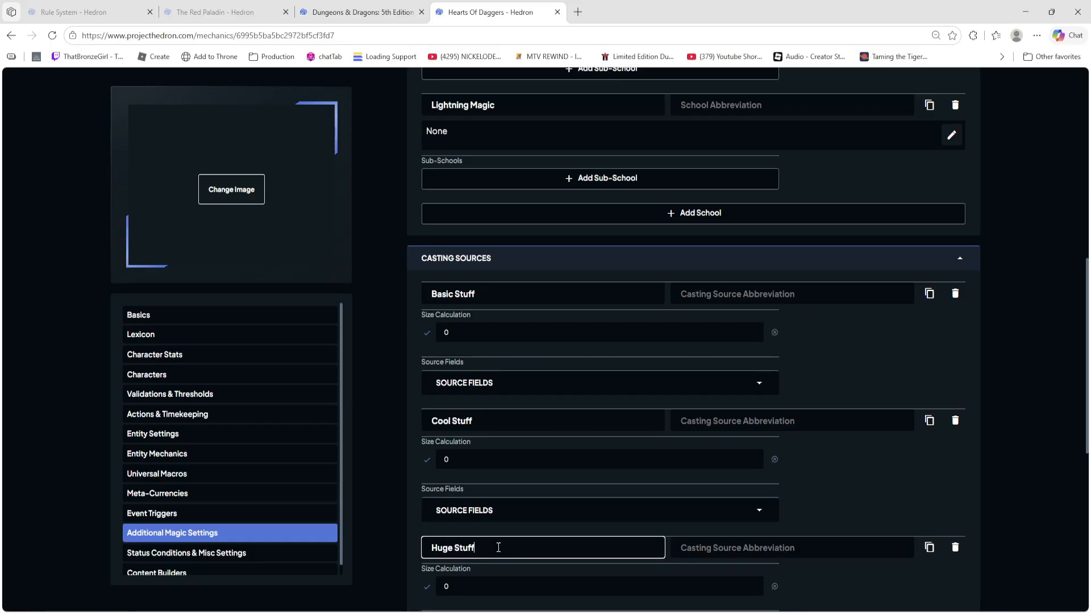
Step: Set the abbreviations of the three casting sources to "Basic", "Cool" and "Huge"
scroll(514, 376, "down", 2)
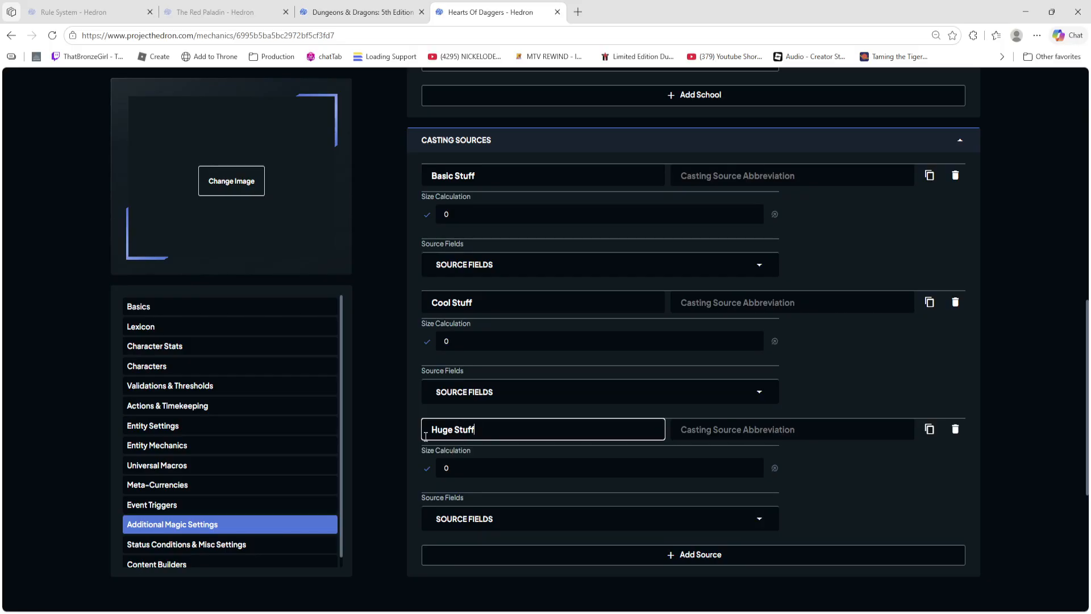
left_click(718, 181)
type("Basic")
left_click(733, 303)
type("Cool")
left_click(695, 430)
type("Huge")
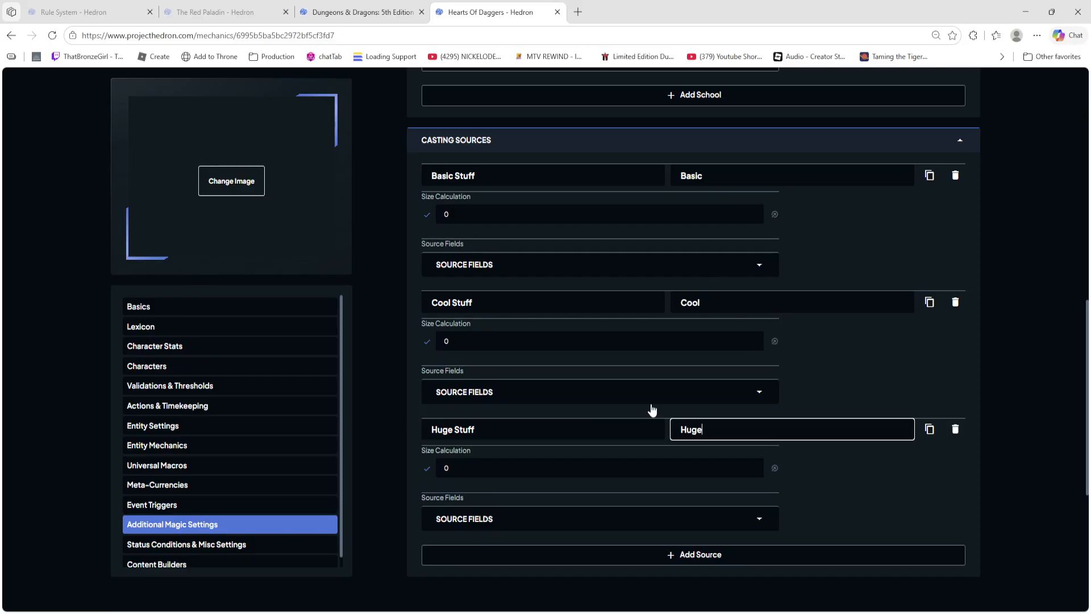
left_click(830, 354)
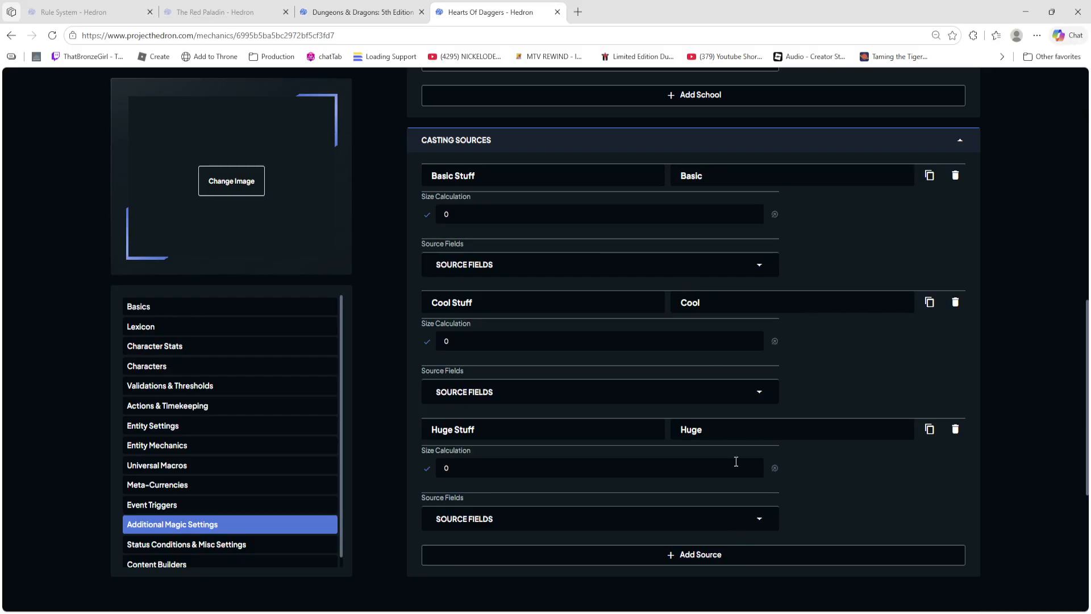
Step: Inspect the size calculation of the Cool Stuff casting source, leave it unedited and collapse the Casting Sources section
left_click(467, 336)
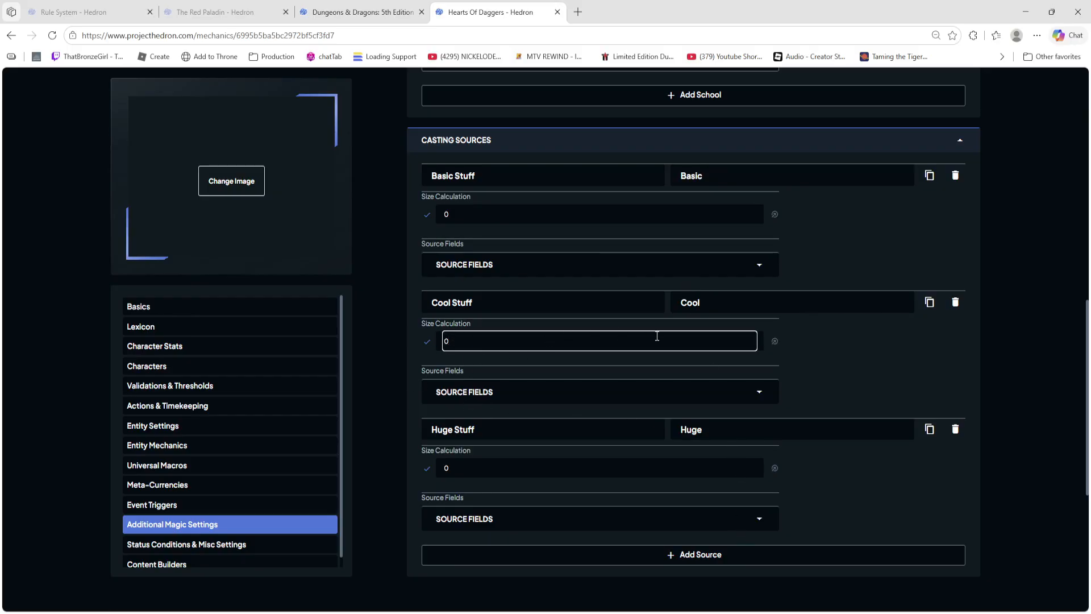
left_click(401, 349)
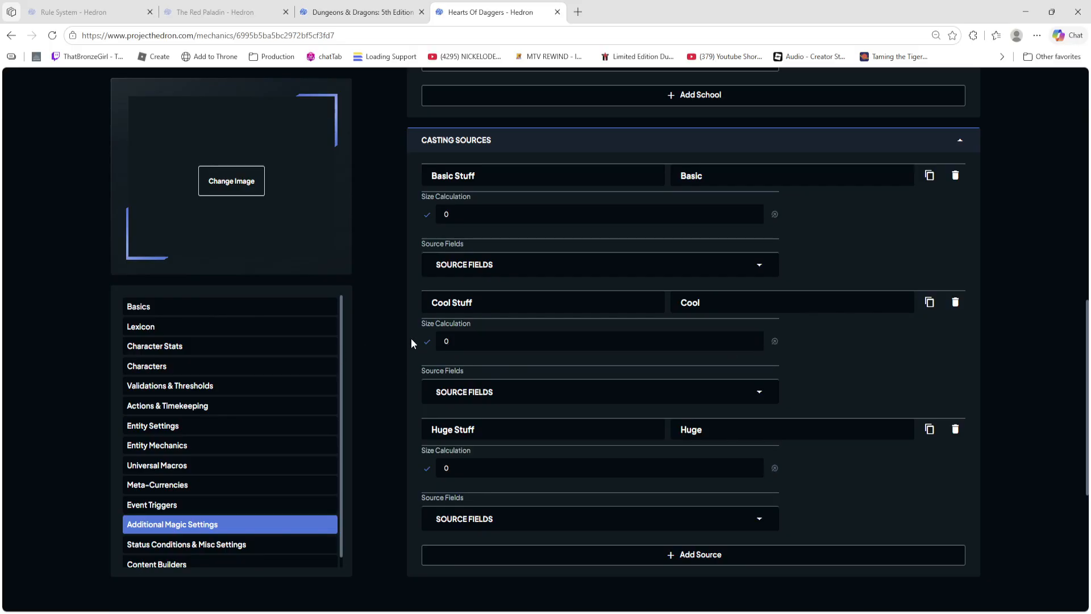
left_click(775, 341)
left_click(854, 289)
scroll(500, 318, "up", 2)
left_click(498, 266)
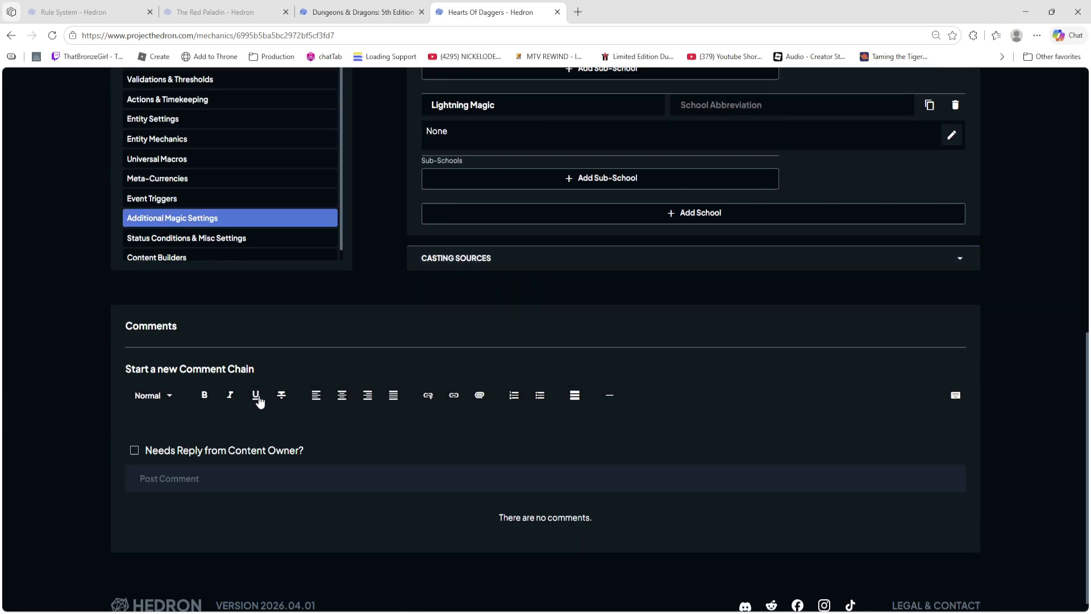
Step: Open Status Conditions & Misc Settings and add a status effect named "Blinded" under Conditions & Status Effects
left_click(189, 238)
scroll(464, 315, "up", 1)
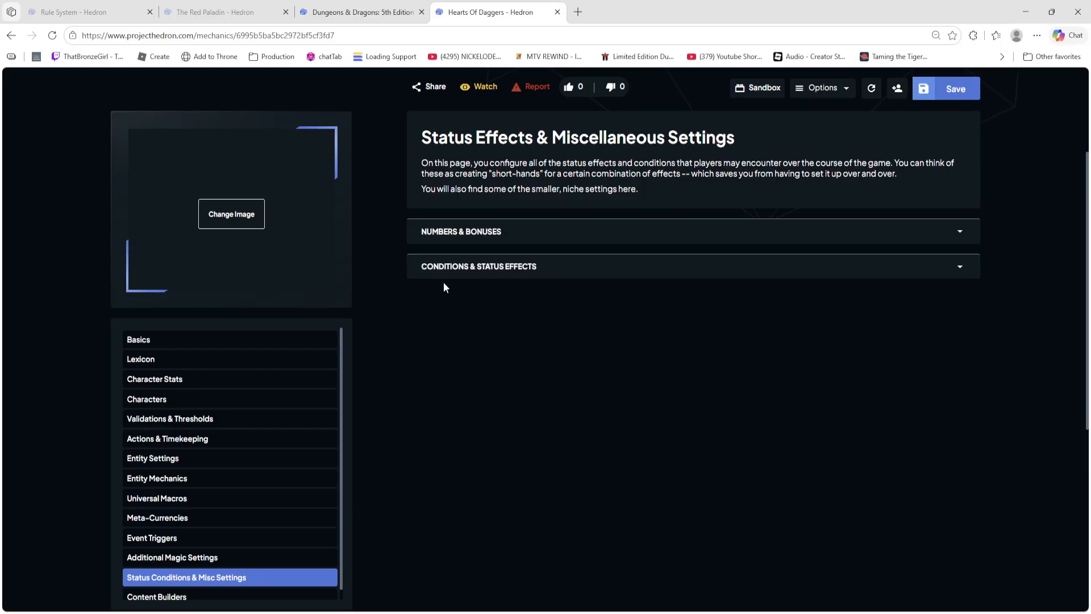
left_click(555, 268)
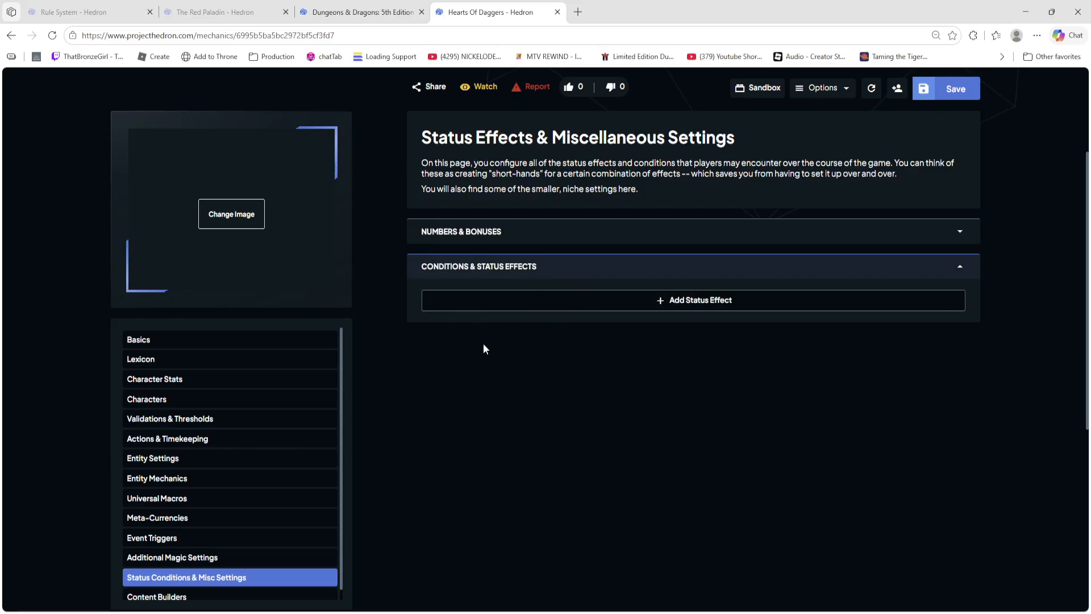
left_click(665, 303)
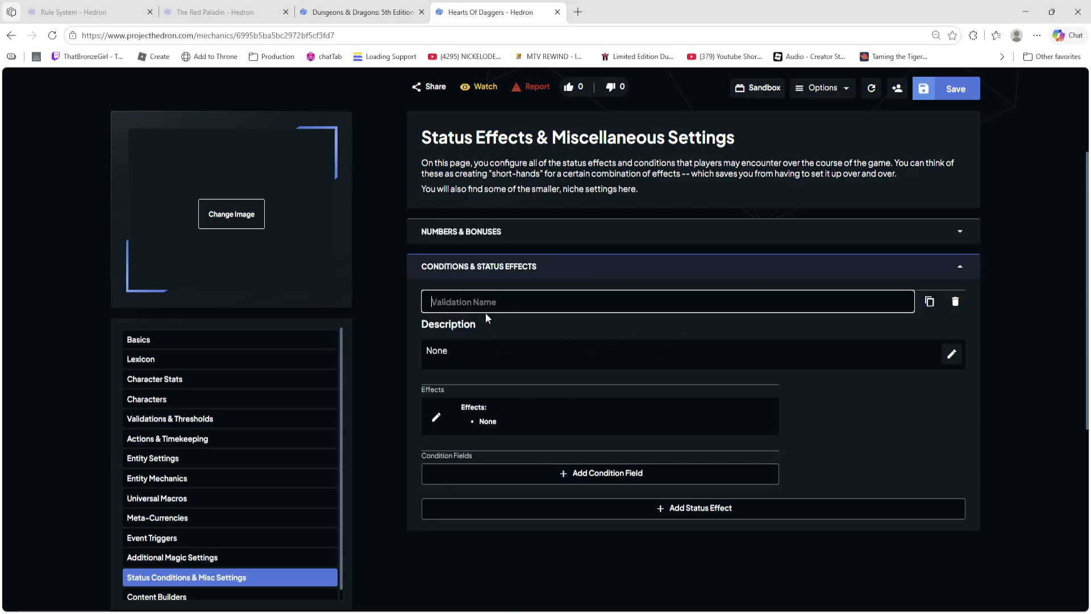
type("Blinded")
Step: Give the Blinded status effect a bonus of -1 applied to the Accuracy stat as SUM, and save its effects
left_click(436, 418)
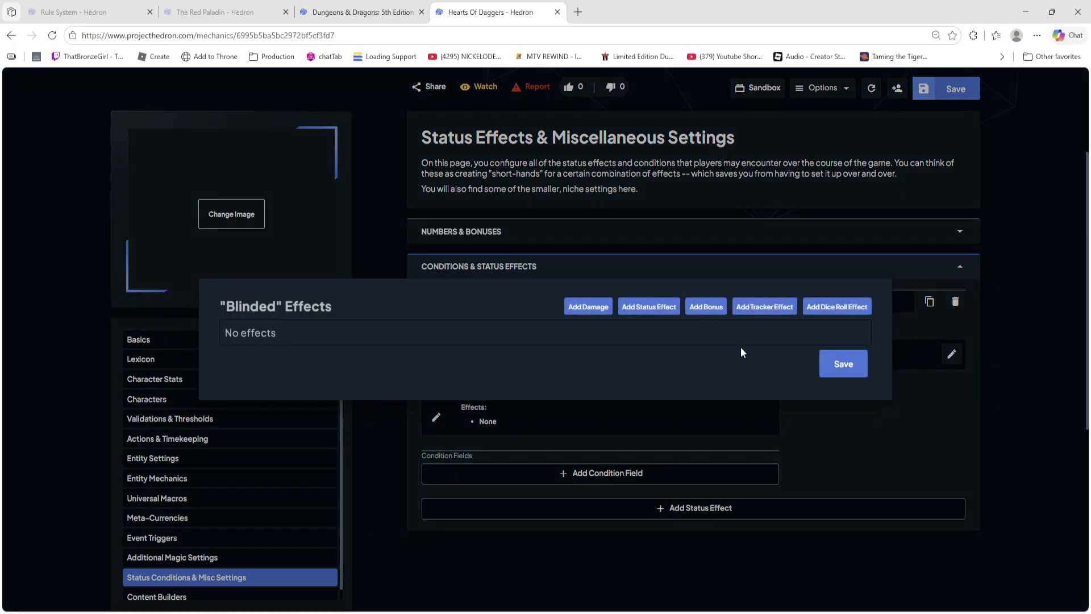
left_click(844, 365)
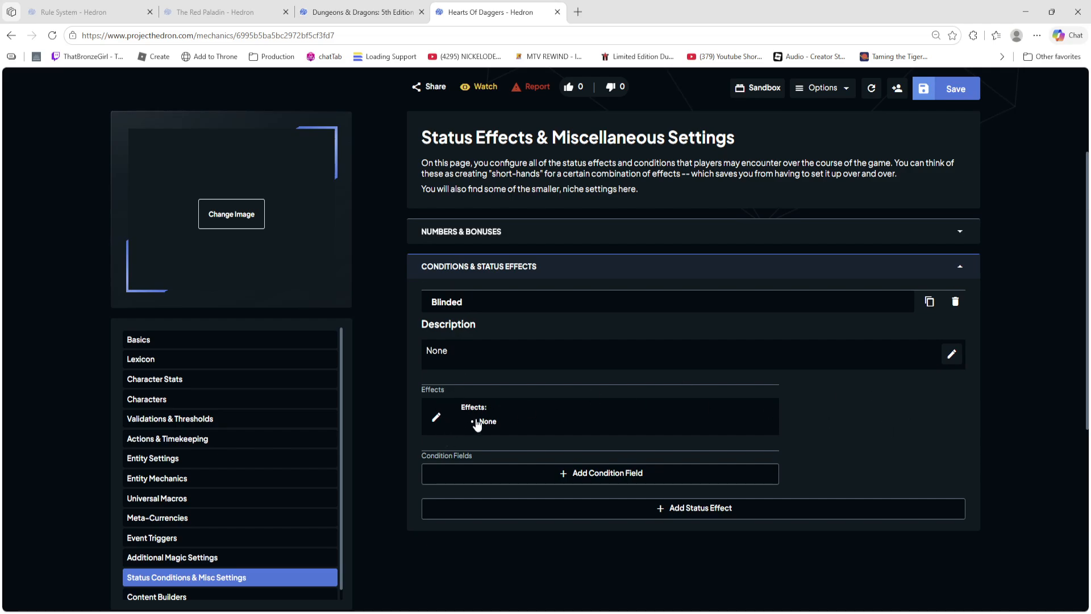
left_click(433, 424)
left_click(706, 307)
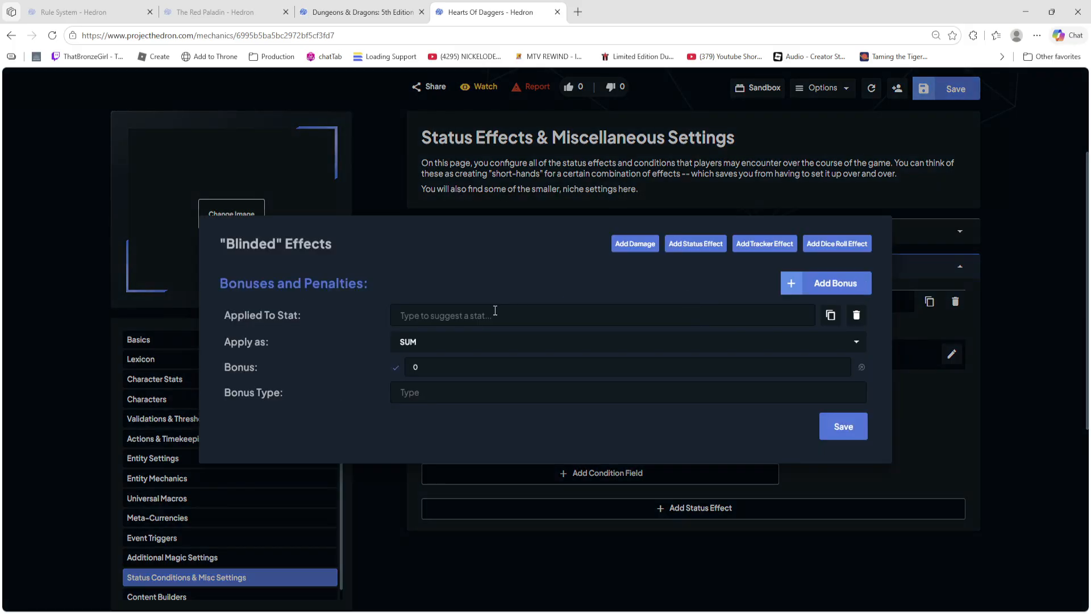
left_click(463, 321)
type("Accuracy")
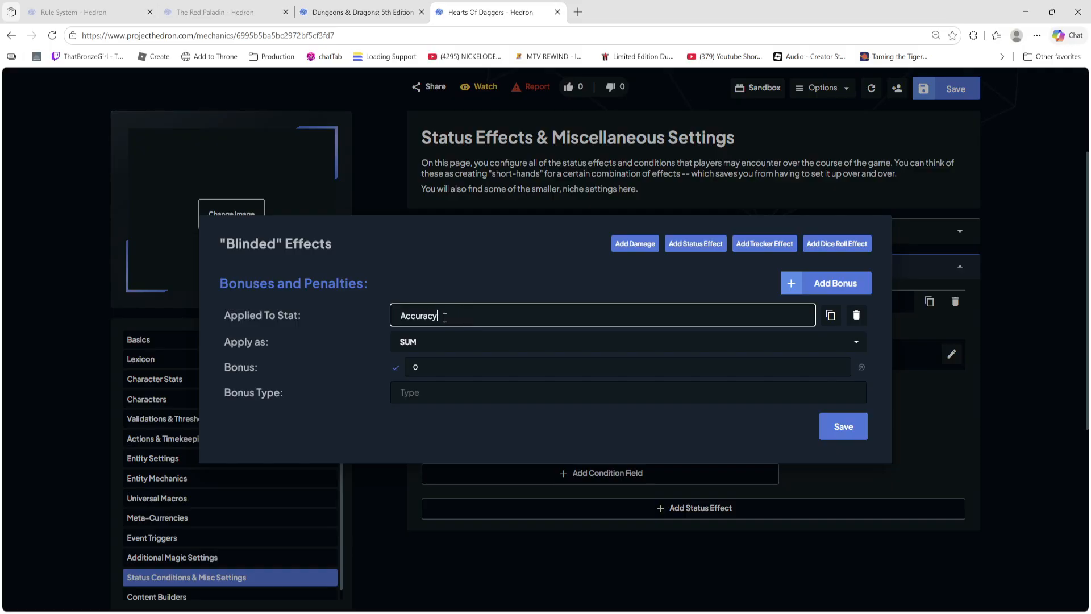
left_click(369, 343)
left_click(437, 370)
type("-1")
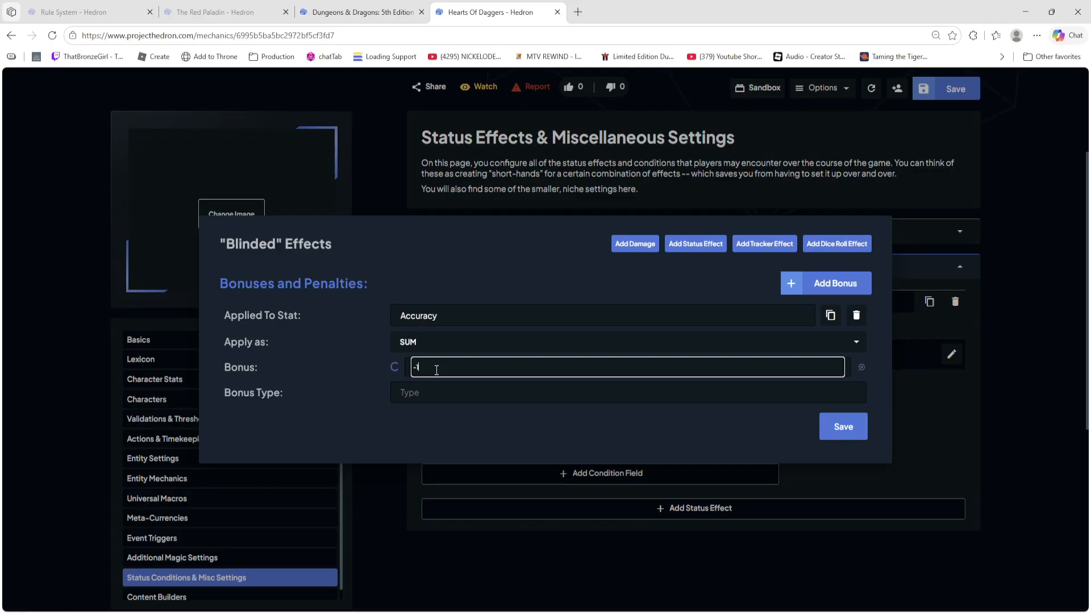
left_click(834, 433)
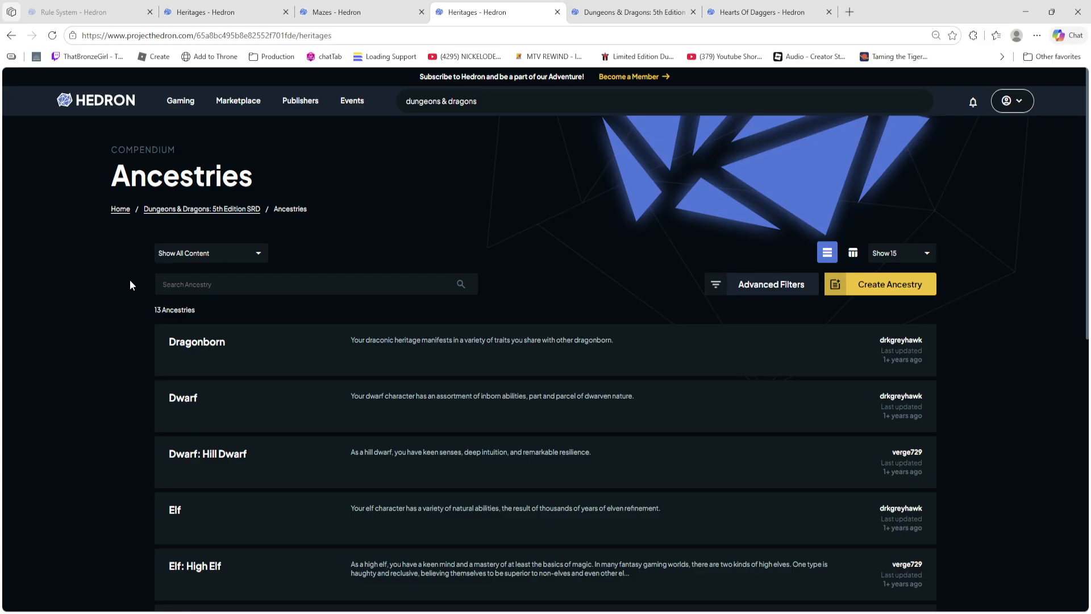
Step: Examine the Mechanical Terms in the Lexicon of the Dungeons & Dragons: 5th Edition SRD rule system, and return to its Ancestries compendium
key("ctrl+Tab")
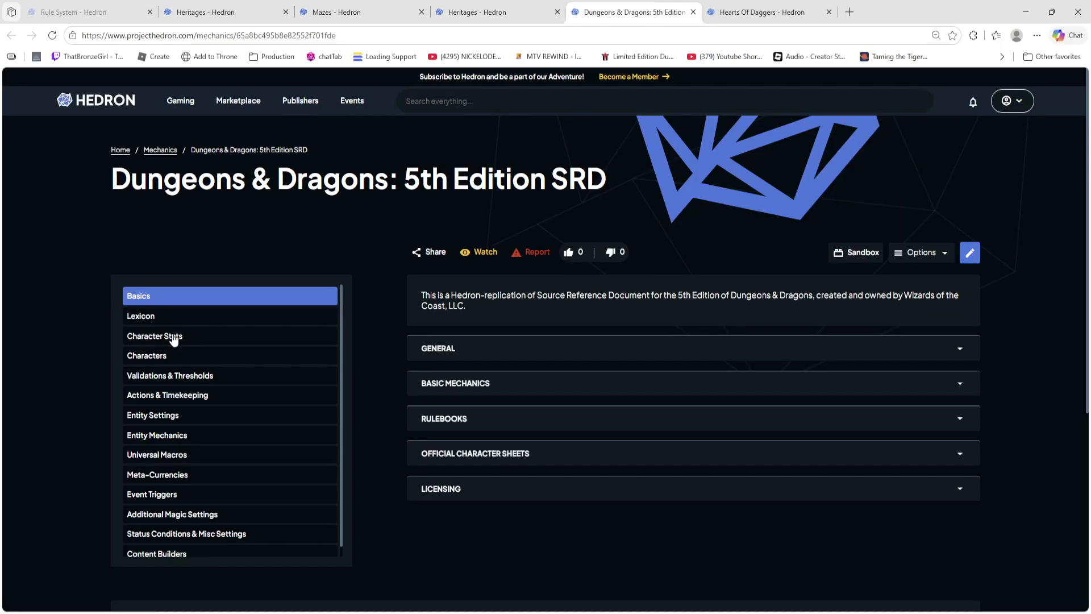
left_click(131, 316)
left_click(458, 354)
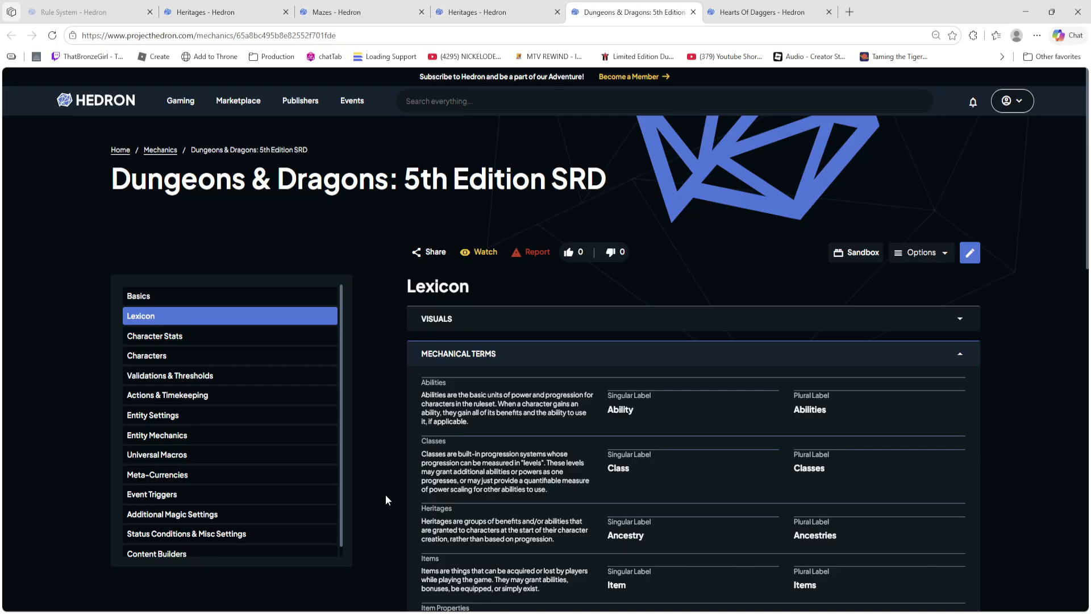
left_click(478, 12)
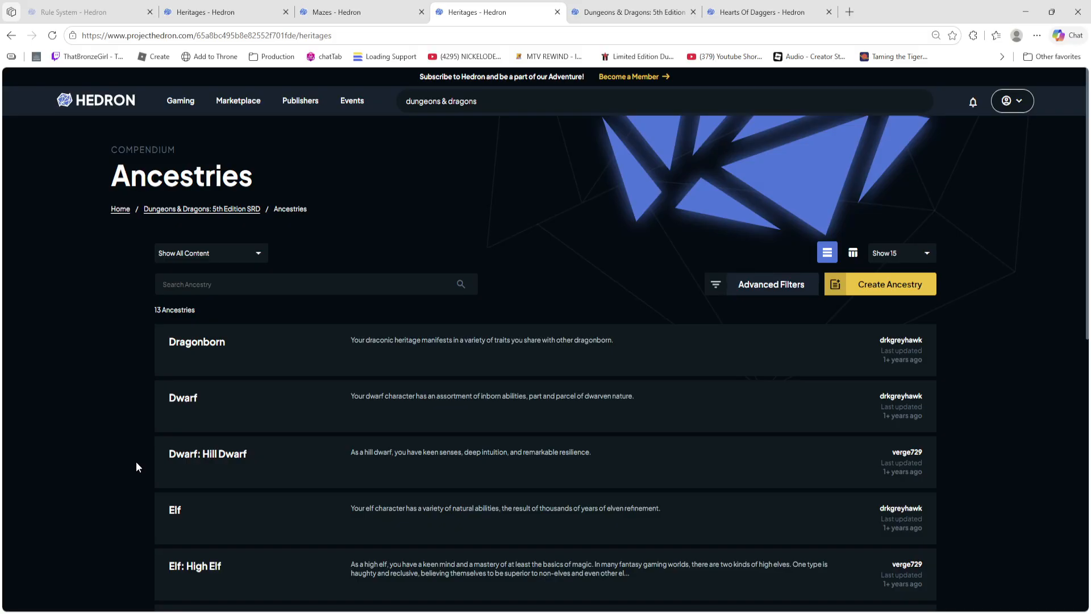
Step: Compare the Mazes Mechanical Terms and Roles compendium with the Ancestries compendium of the Dungeons & Dragons: 5th Edition SRD
left_click(316, 4)
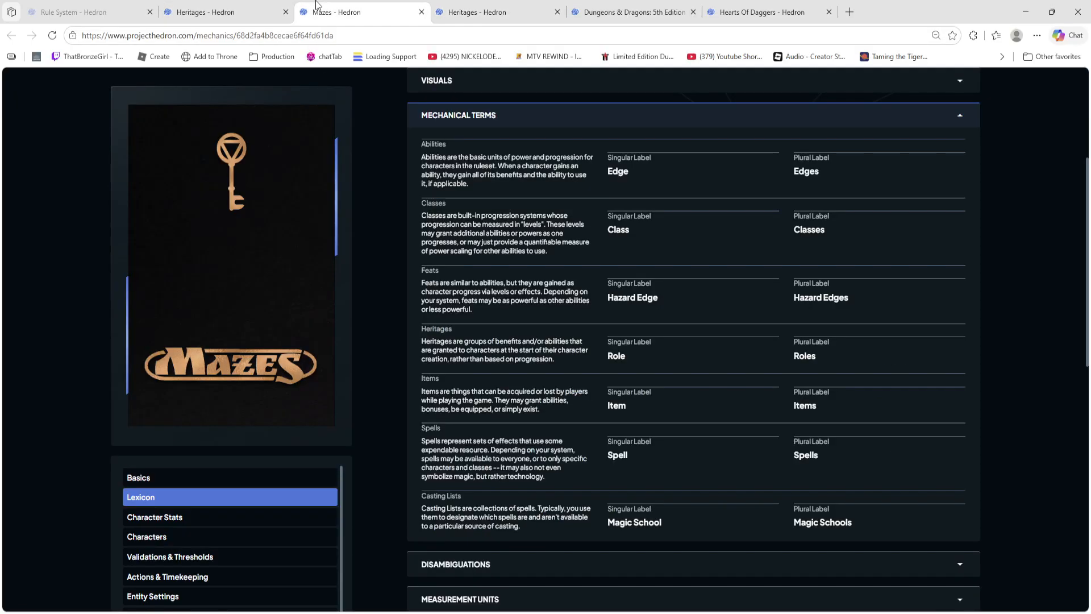
left_click(200, 10)
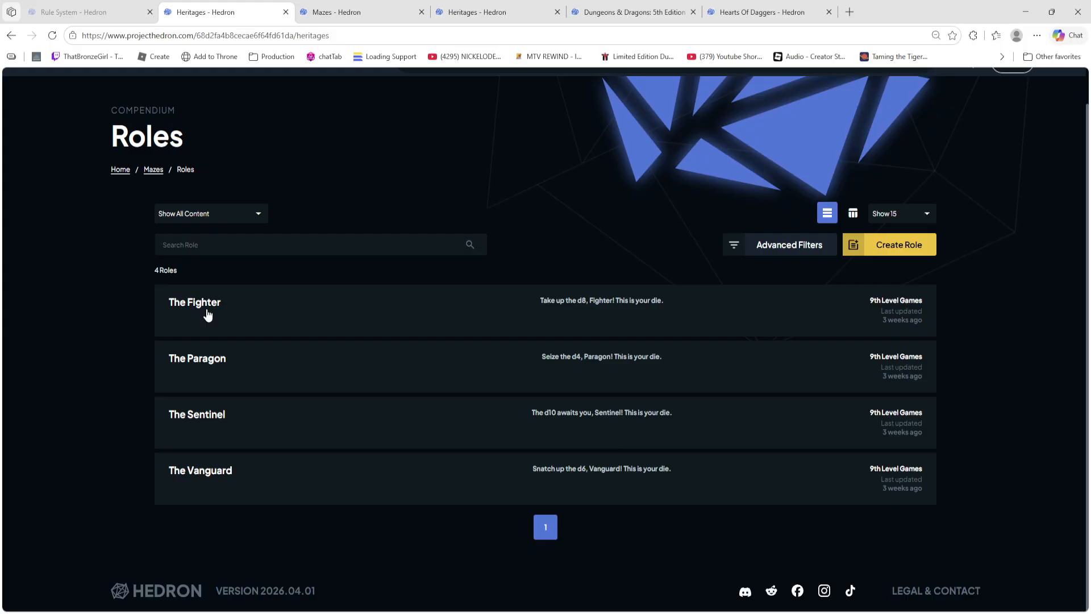
left_click(330, 12)
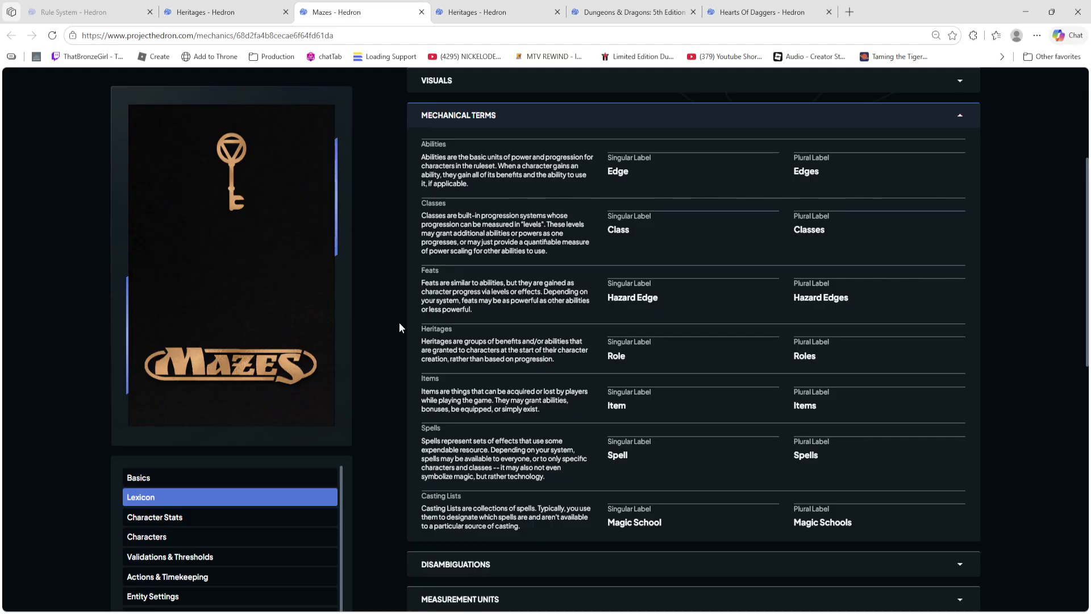
left_click(495, 11)
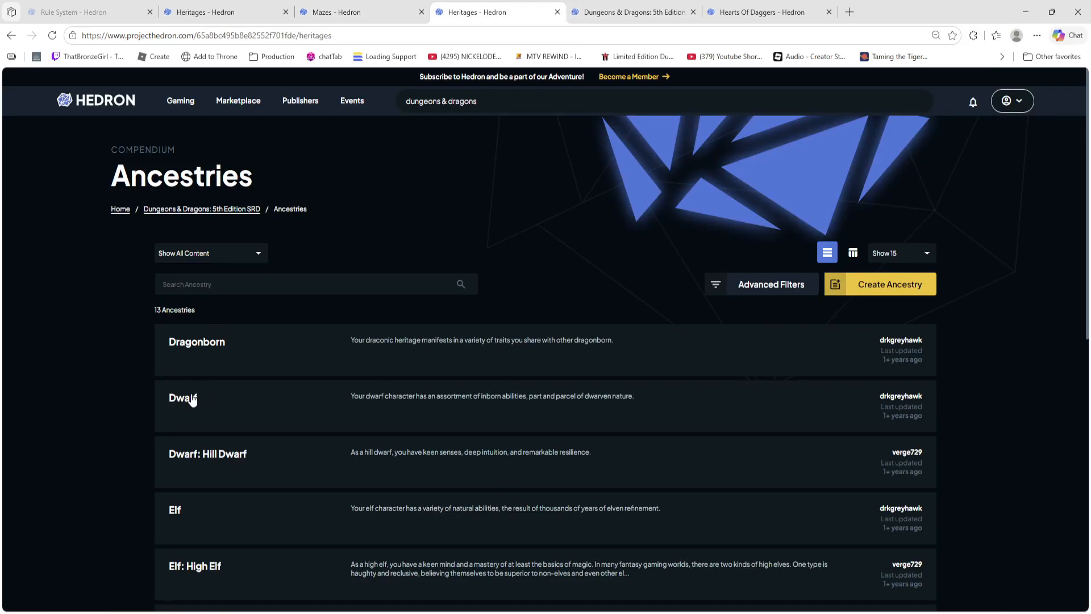
left_click(256, 11)
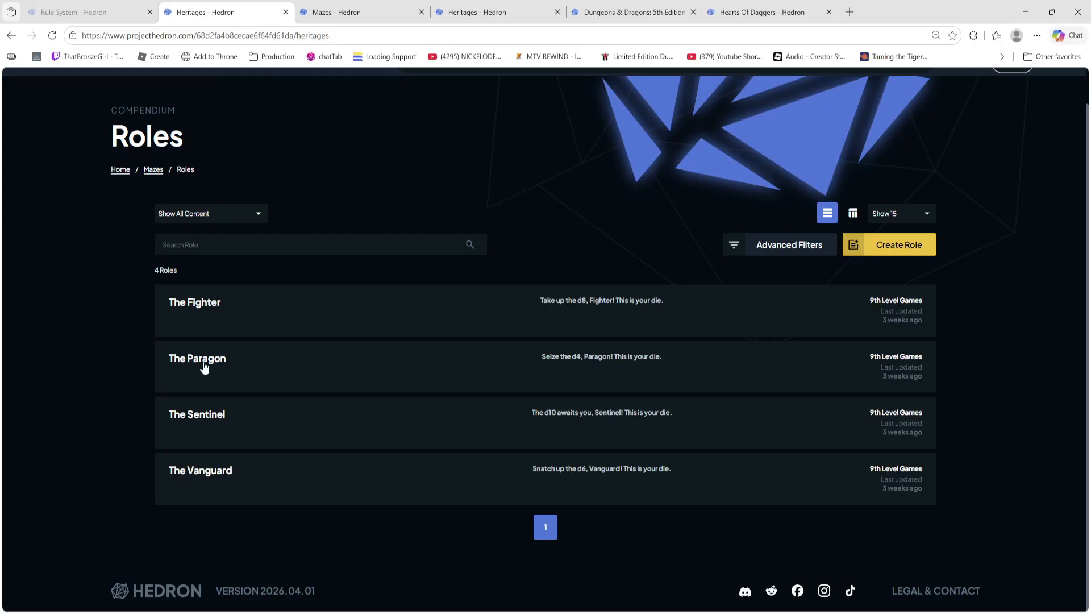
Step: Compare the Lexicon's Mechanical Terms in the Dungeons & Dragons: 5th Edition SRD with those in Mazes
left_click(577, 11)
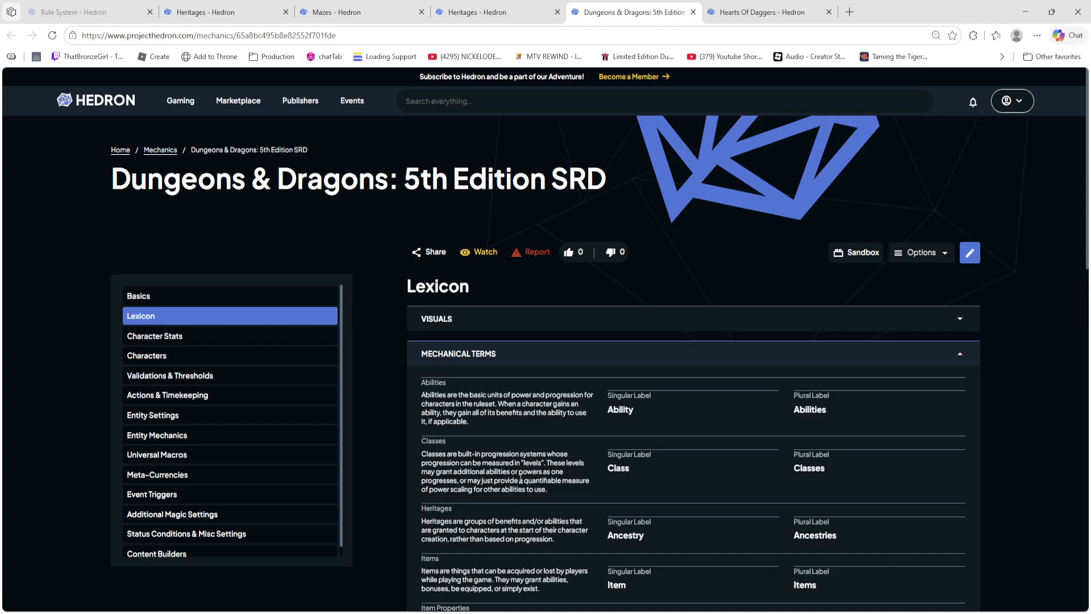
left_click(355, 8)
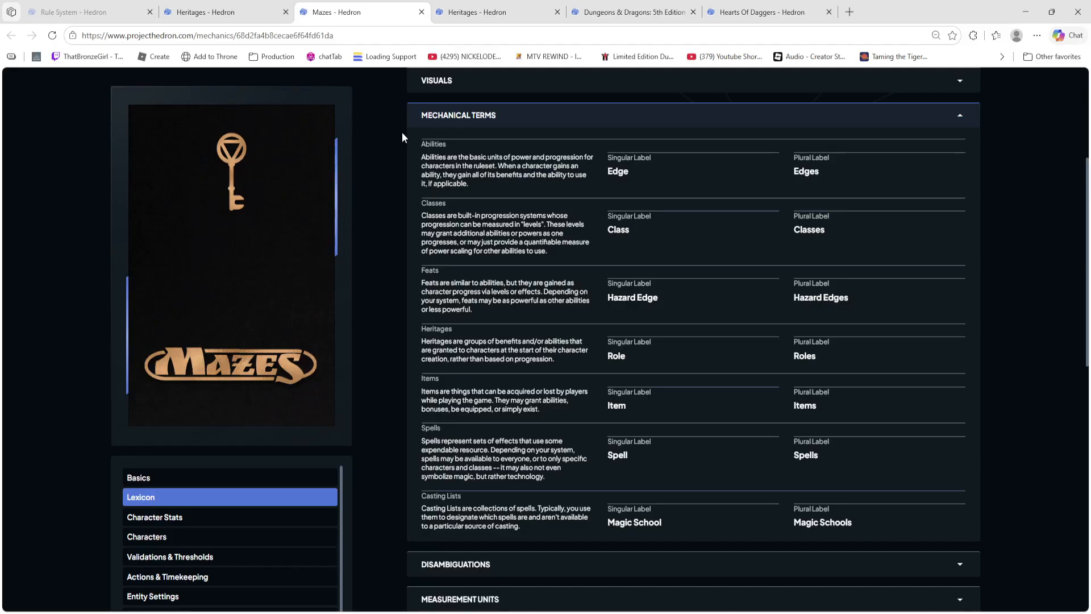
left_click(631, 12)
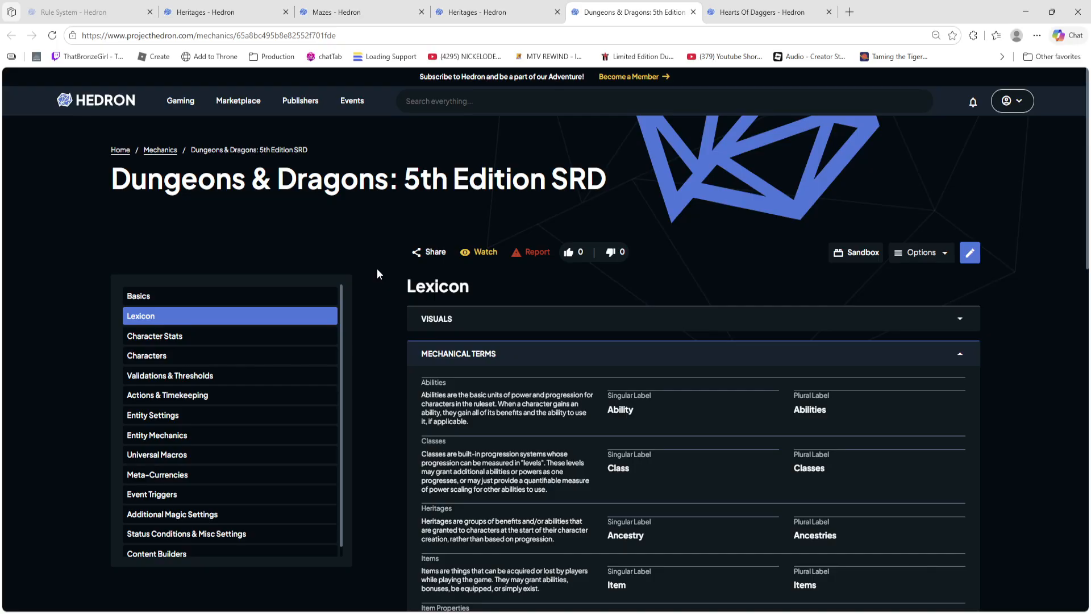
scroll(414, 326, "down", 2)
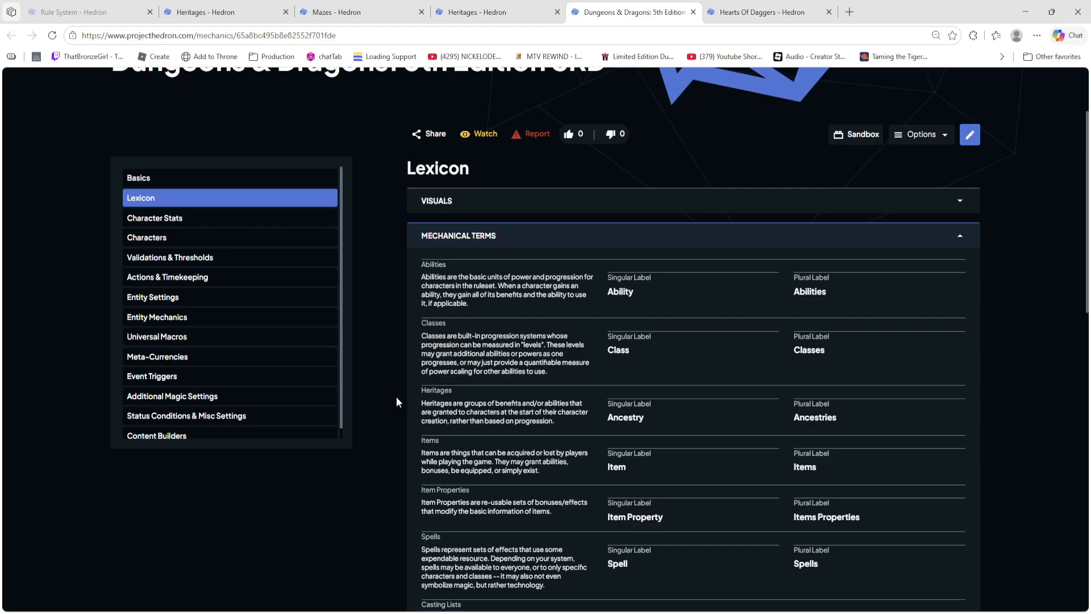
scroll(350, 404, "down", 2)
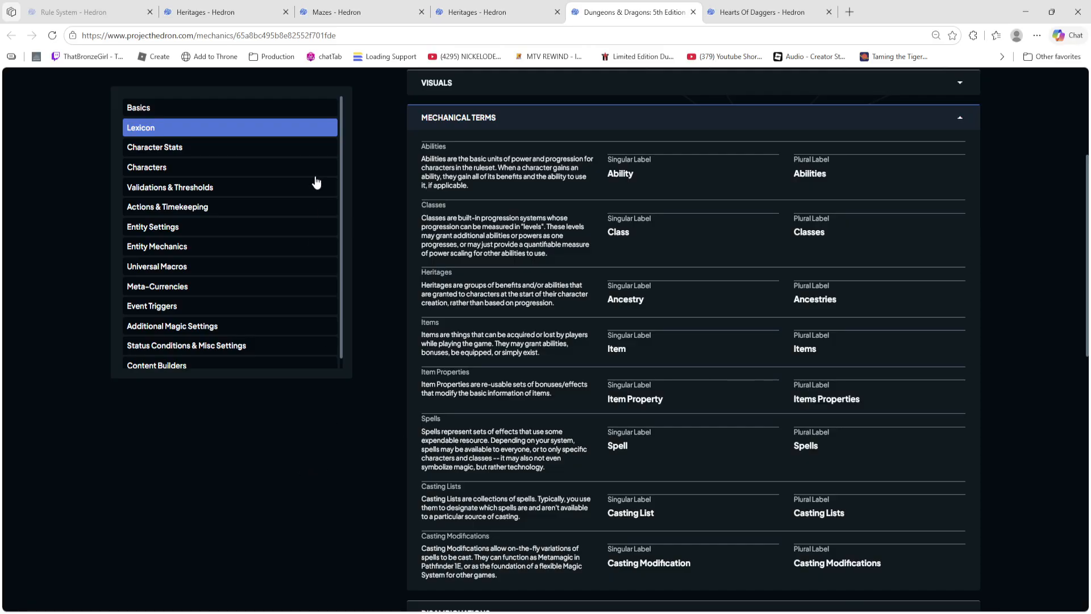
Step: Inspect the General section of the SRD's Basics and the Visuals section of its Lexicon, leaving both sections collapsed
left_click(221, 110)
scroll(470, 260, "up", 2)
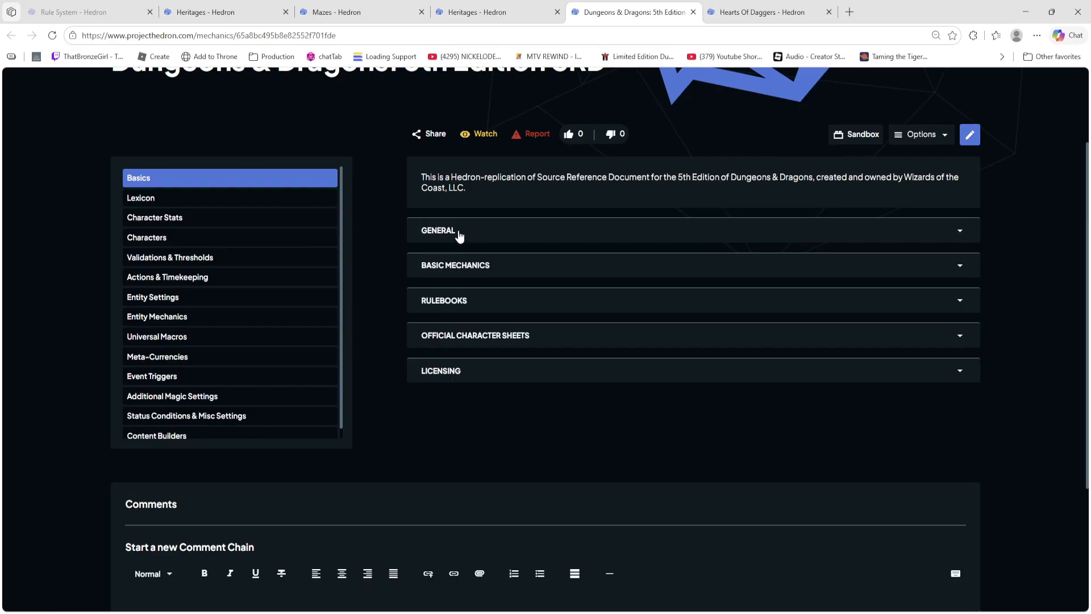
left_click(459, 230)
left_click(459, 230)
left_click(253, 199)
left_click(483, 207)
left_click(481, 208)
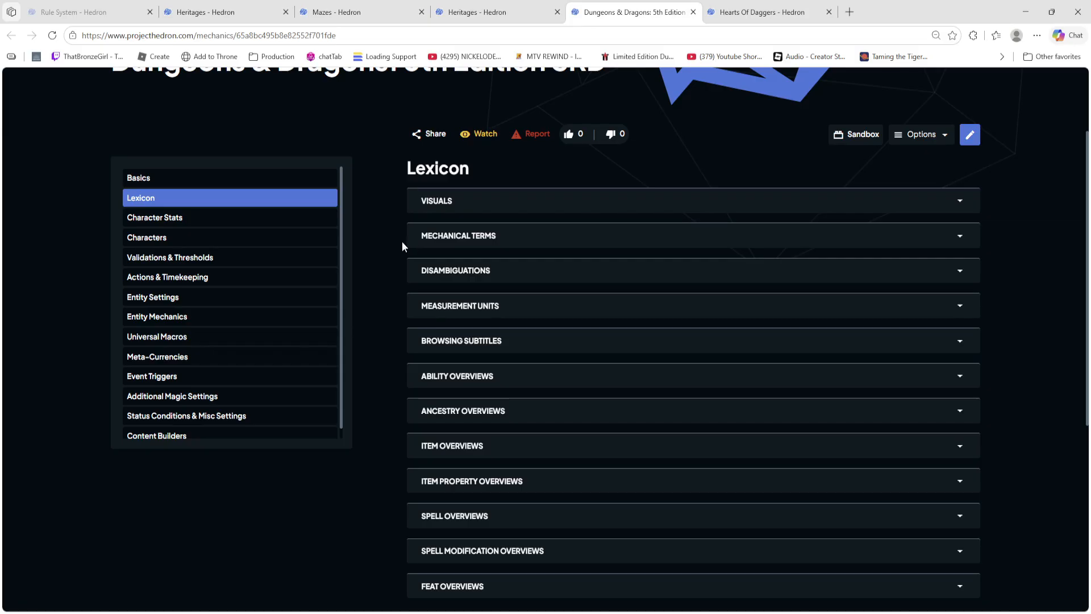
scroll(401, 245, "up", 1)
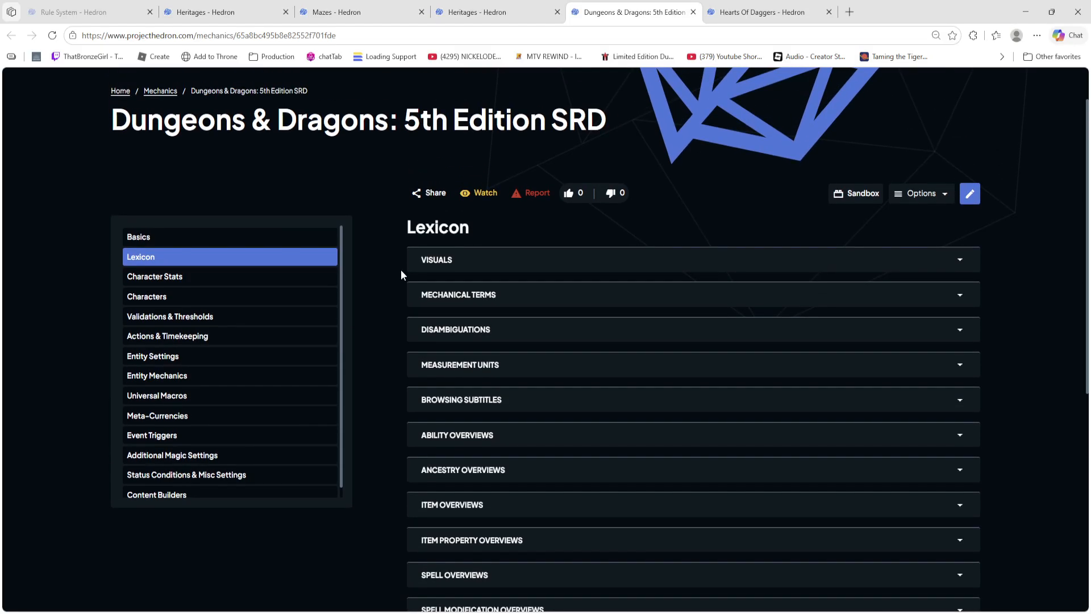
scroll(401, 270, "up", 1)
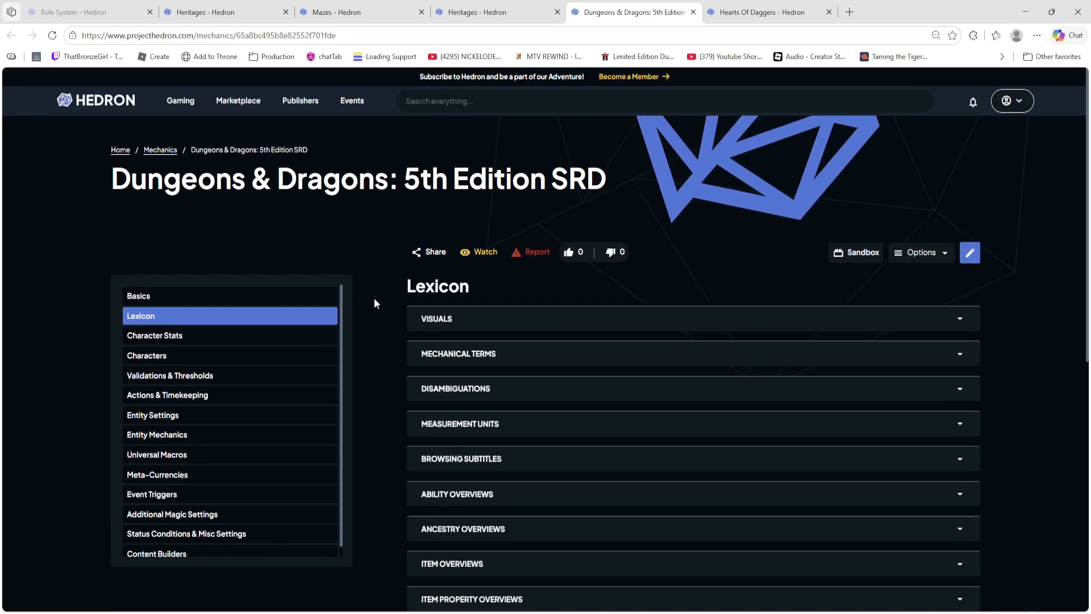